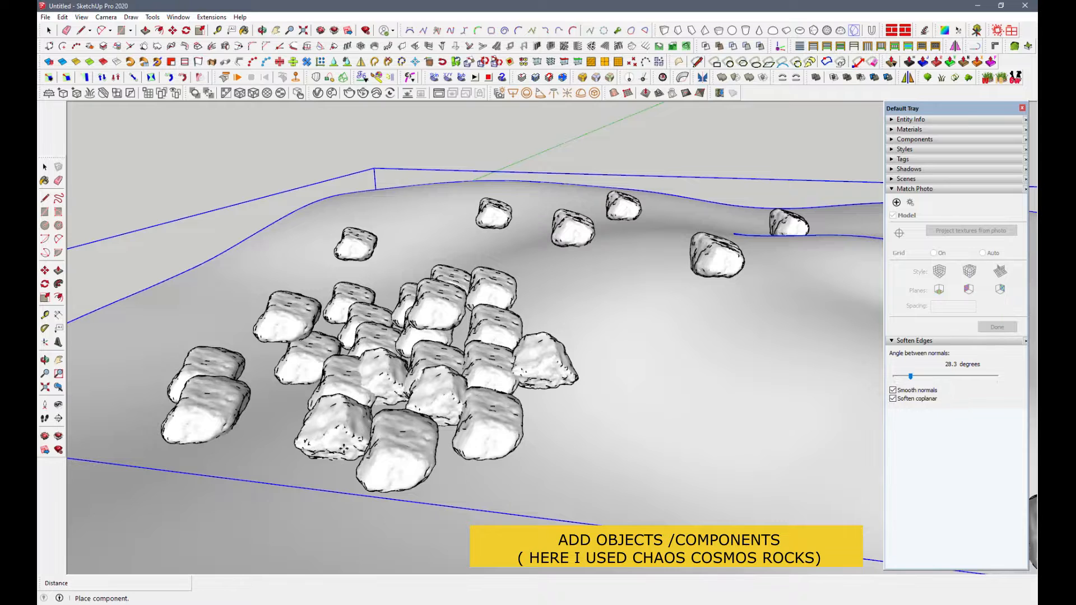
Place one more rock component in the large pile and five around the lone rock farther back on the terrain.
click(282, 411)
middle_drag(430, 362, 423, 432)
click(645, 230)
click(677, 260)
click(722, 309)
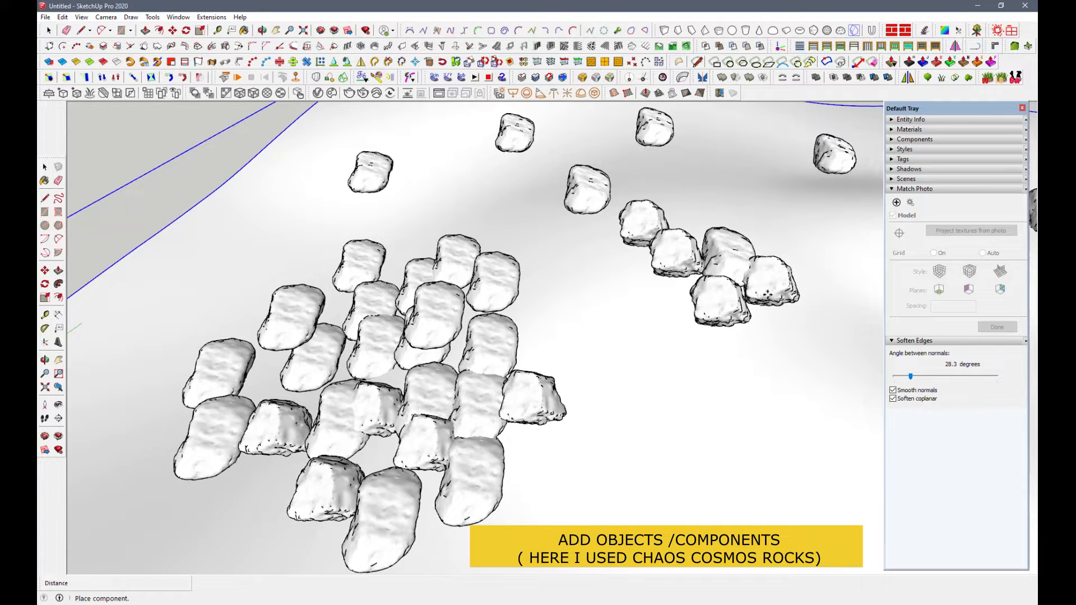
click(772, 290)
click(767, 247)
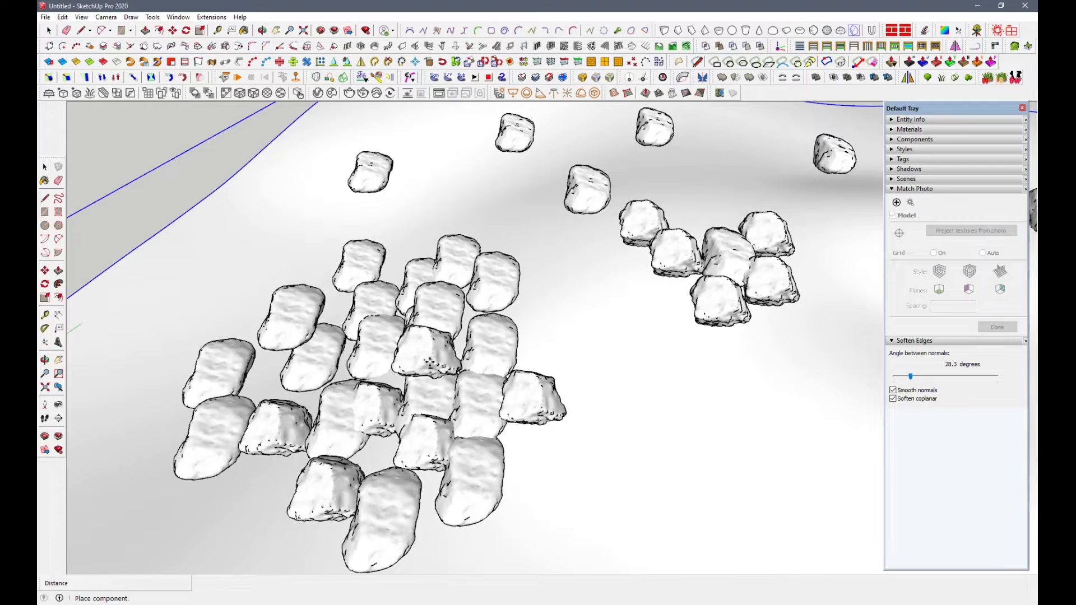
Select the rocks scattered over the terrain and apply a random rotation to them.
scroll(432, 354, down, 2)
middle_drag(429, 359, 364, 328)
scroll(551, 337, down, 2)
scroll(345, 392, up, 3)
middle_drag(347, 392, 315, 398)
scroll(312, 379, down, 2)
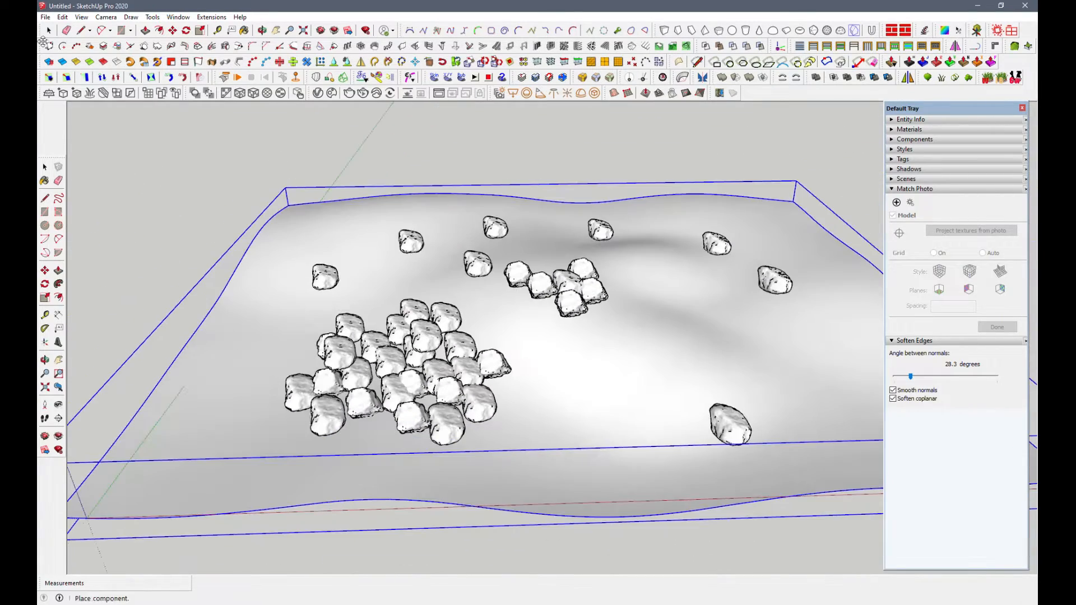
click(49, 31)
scroll(256, 269, down, 3)
drag(276, 159, 677, 459)
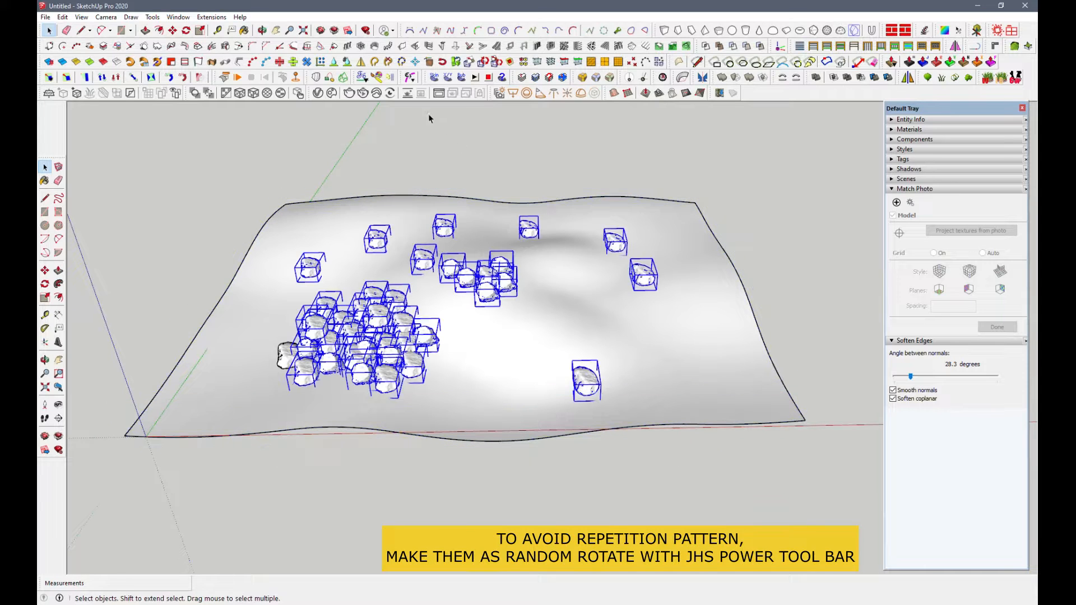
click(482, 68)
click(443, 160)
Select the terrain group and add V-Ray Fur to it.
scroll(370, 344, up, 6)
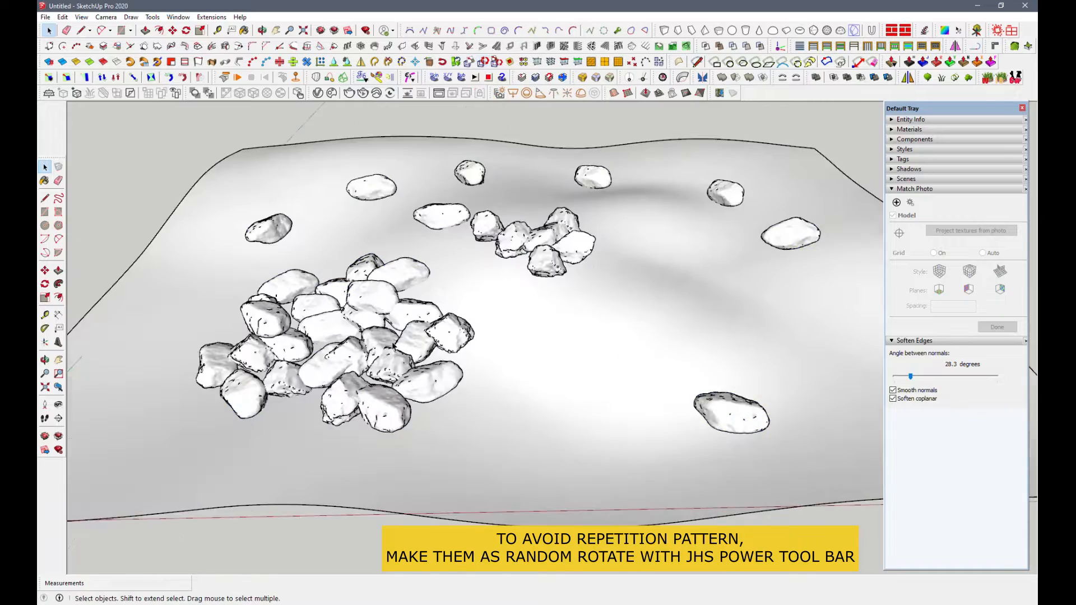
middle_drag(359, 339, 336, 231)
scroll(506, 379, down, 3)
scroll(480, 316, up, 4)
scroll(459, 217, down, 3)
middle_drag(457, 221, 470, 439)
click(519, 343)
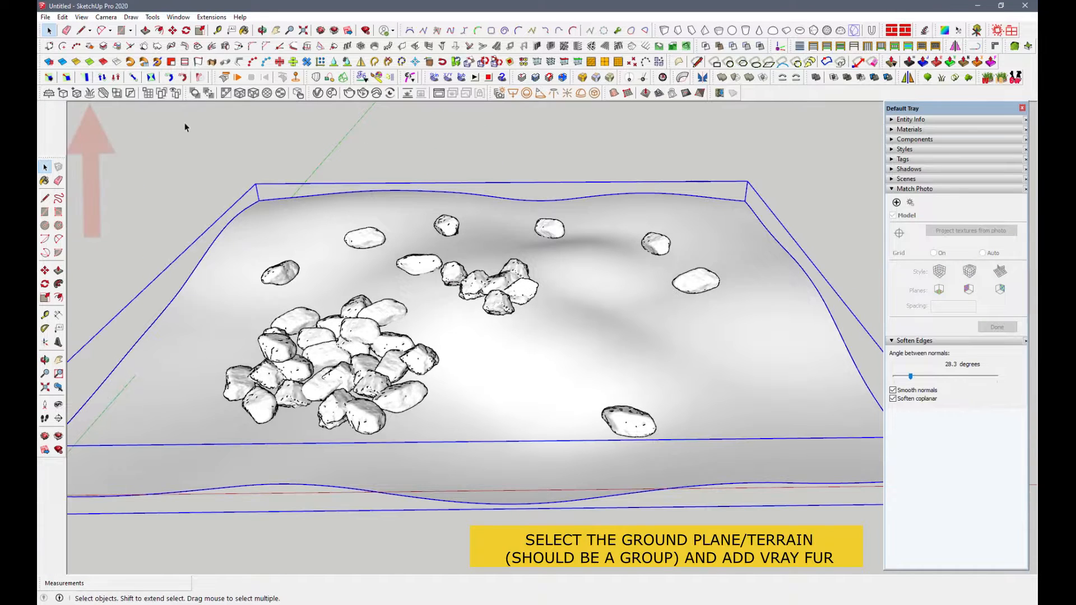
click(89, 95)
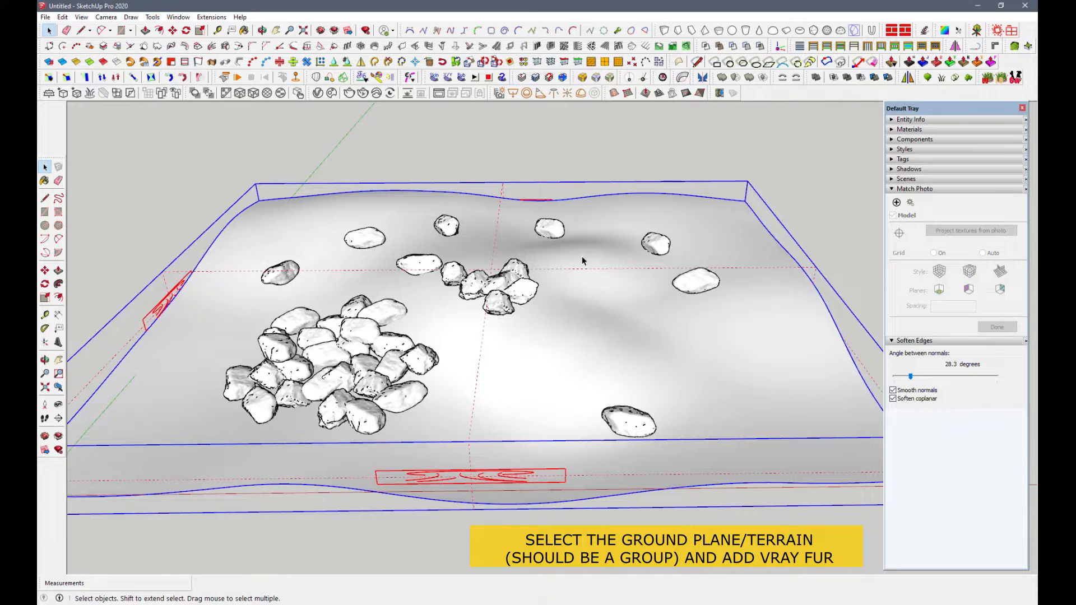
Paint the terrain group with the Groundcover Sand Smooth material from the landscaping collection.
middle_drag(560, 298, 556, 302)
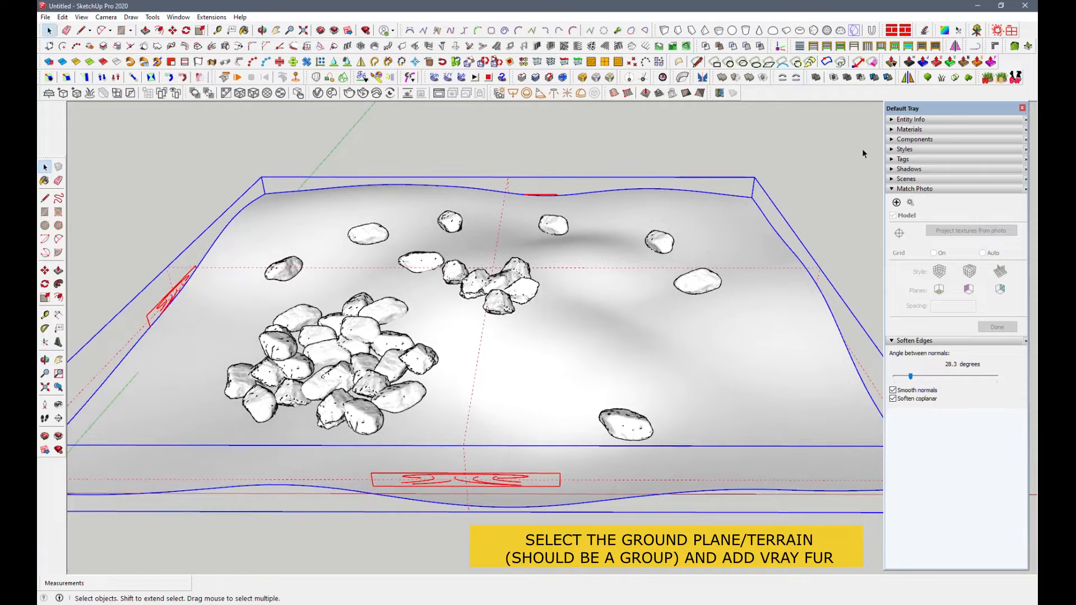
click(920, 131)
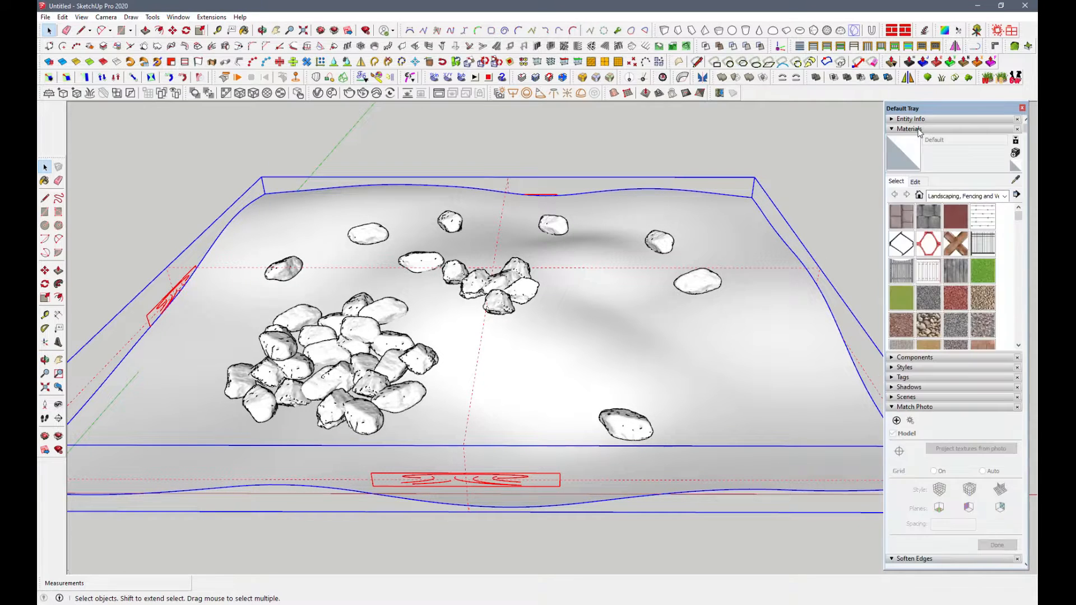
scroll(948, 328, down, 2)
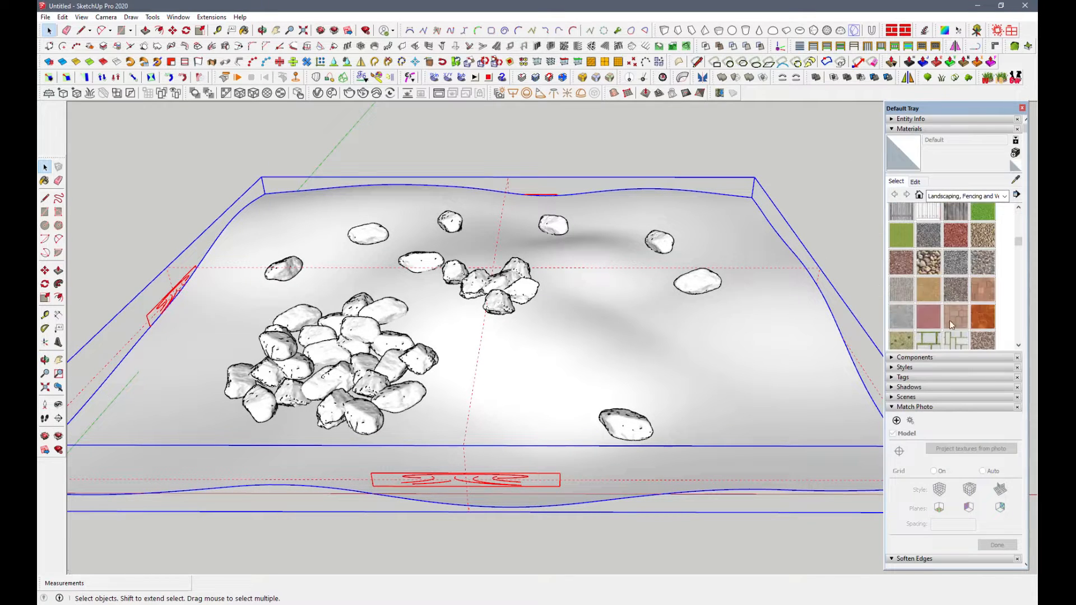
click(929, 291)
click(662, 400)
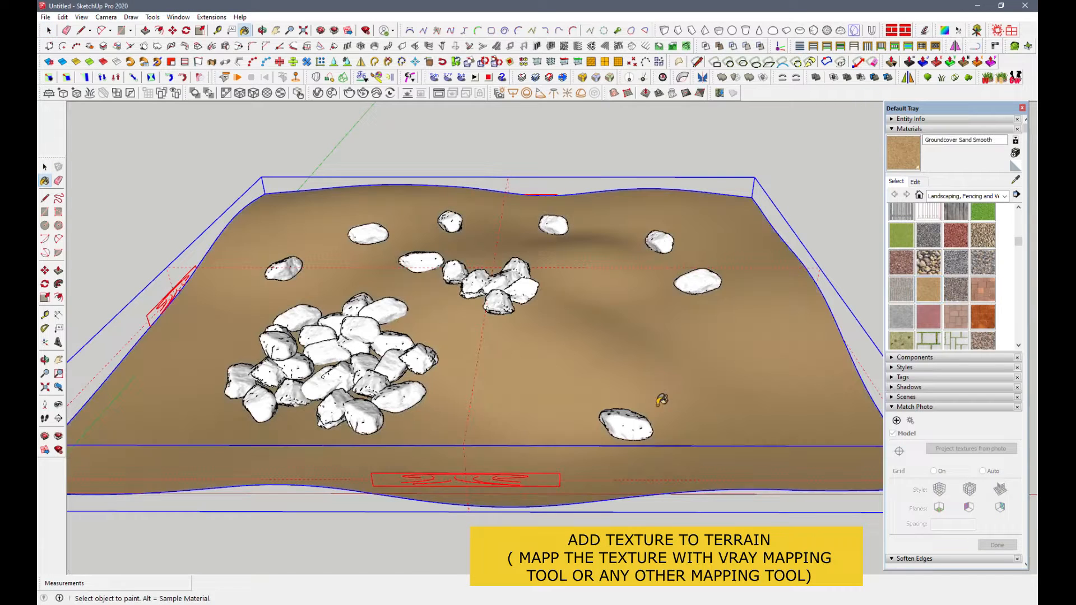
Set the Groundcover Sand Smooth texture width to 3 inches.
key(space)
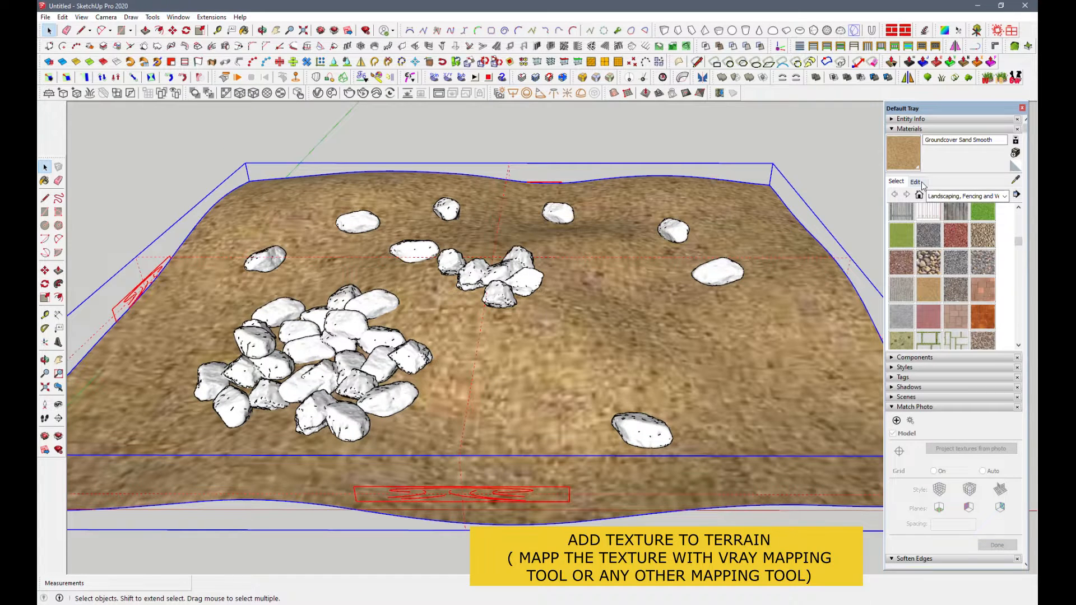
click(921, 184)
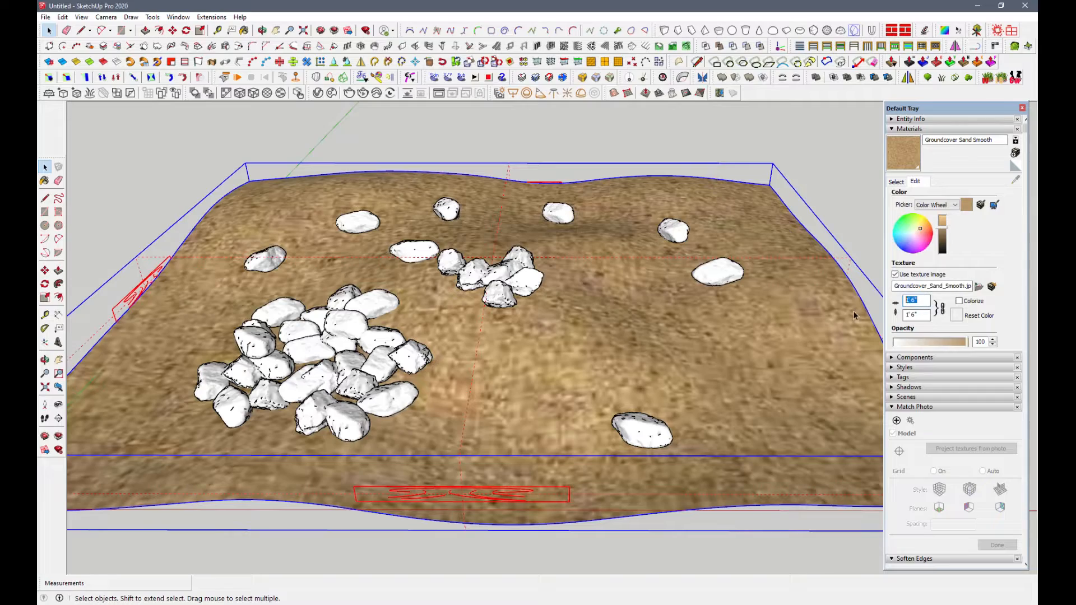
text(3)
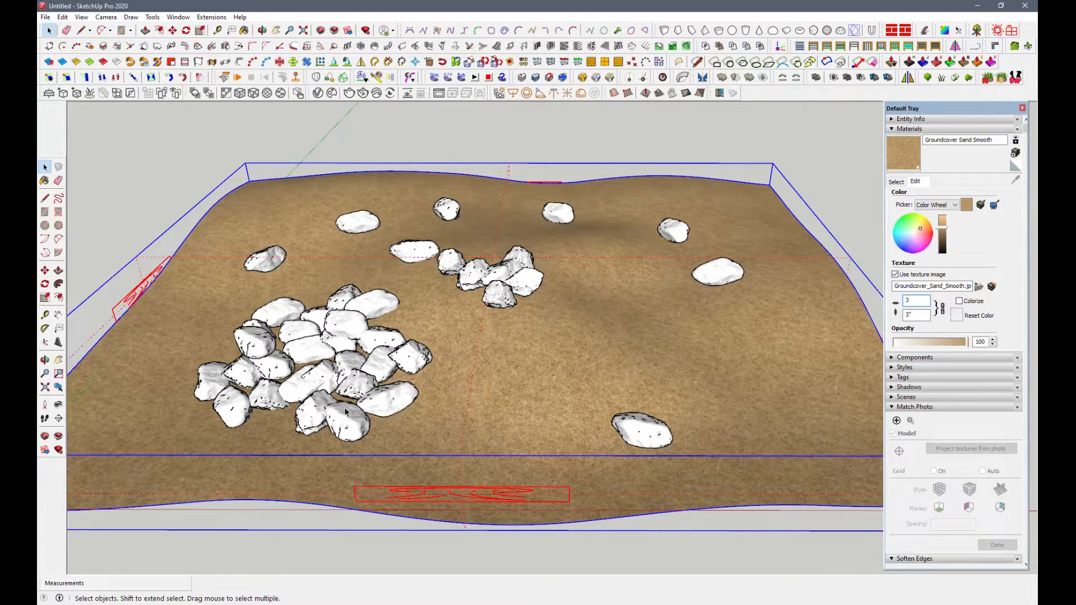
Frame the rock pile on the terrain and start a V-Ray interactive render of the view.
scroll(345, 412, up, 3)
mouse_move(384, 385)
middle_down()
mouse_move(382, 319)
mouse_move(386, 372)
middle_up()
scroll(579, 425, down, 3)
middle_drag(579, 425, 583, 396)
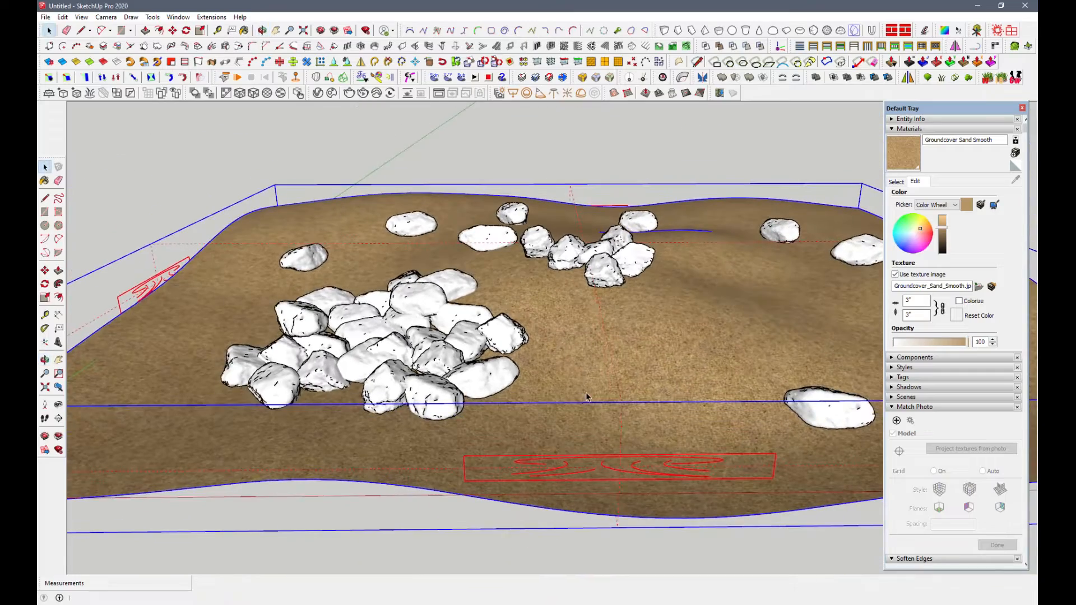
click(363, 95)
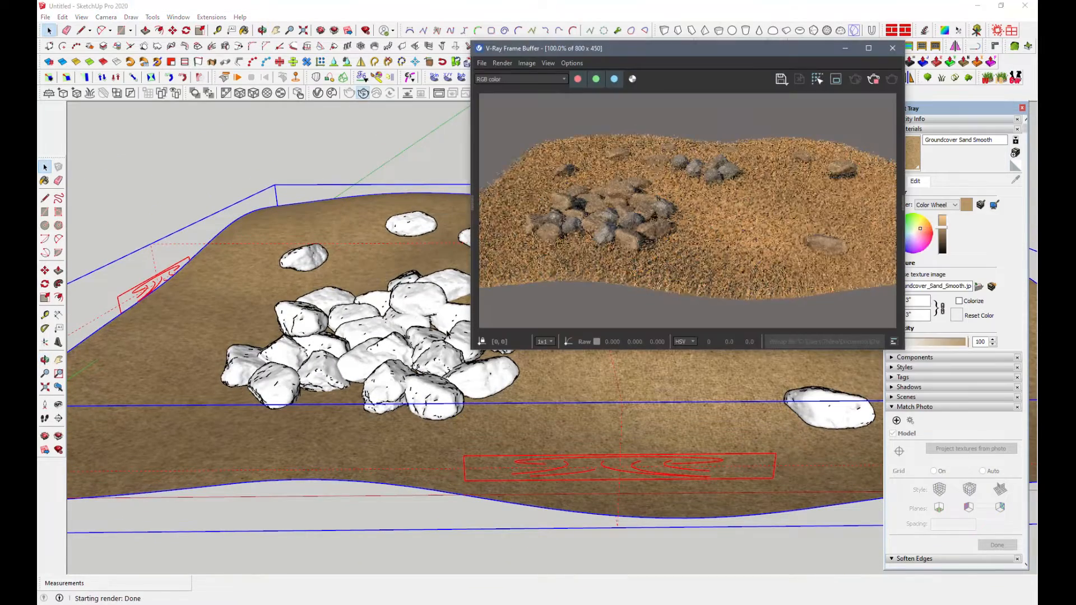
scroll(655, 499, up, 5)
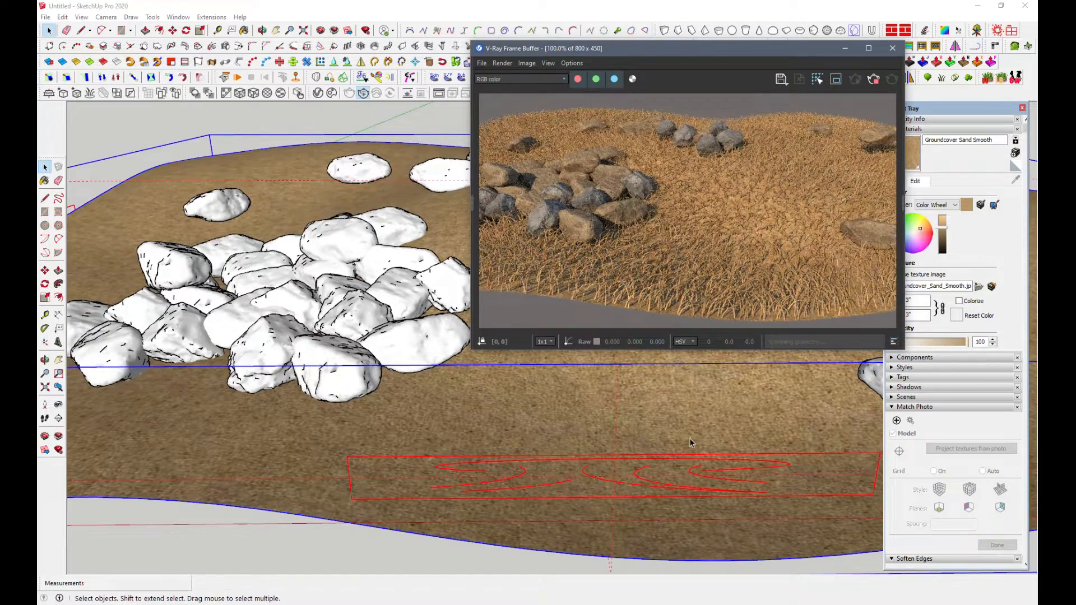
scroll(690, 440, down, 1)
middle_drag(690, 439, 687, 456)
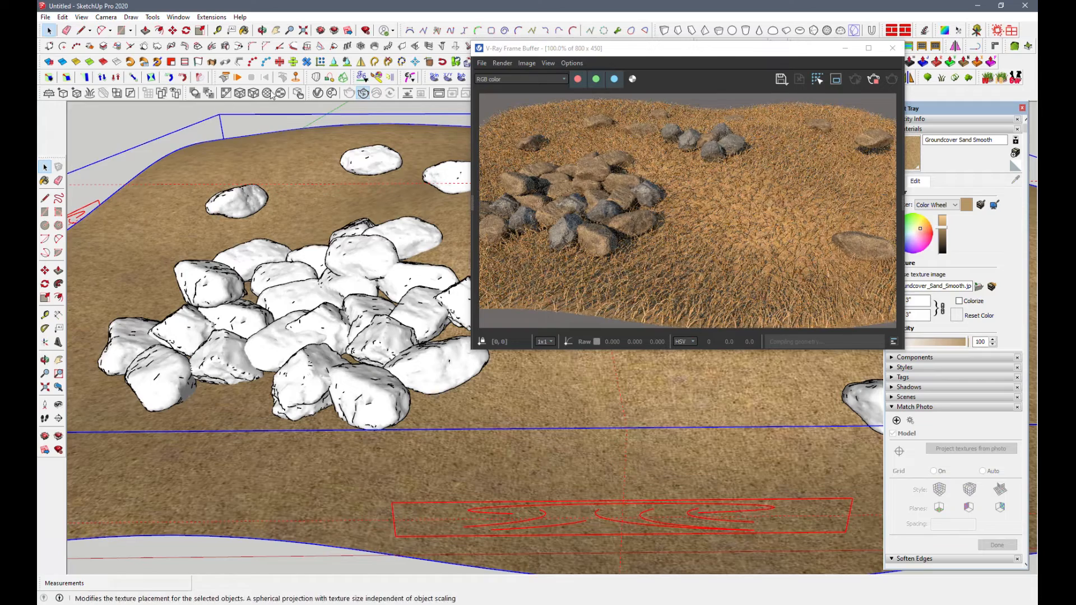
Open the Fur geometry's settings in the V-Ray Asset Editor and enable its Material option.
click(320, 96)
drag(542, 133, 175, 142)
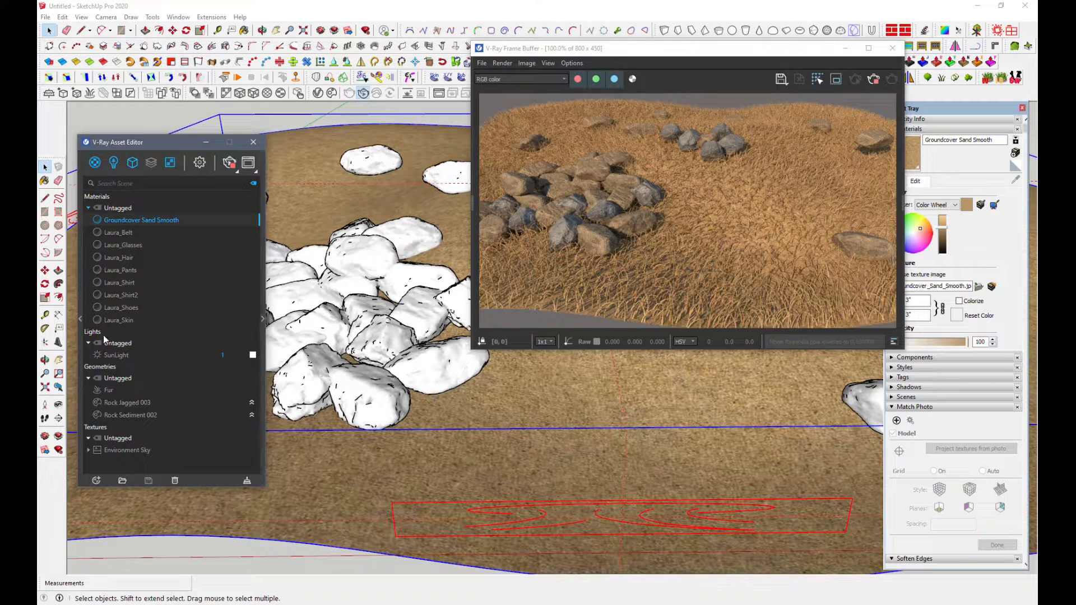
click(110, 391)
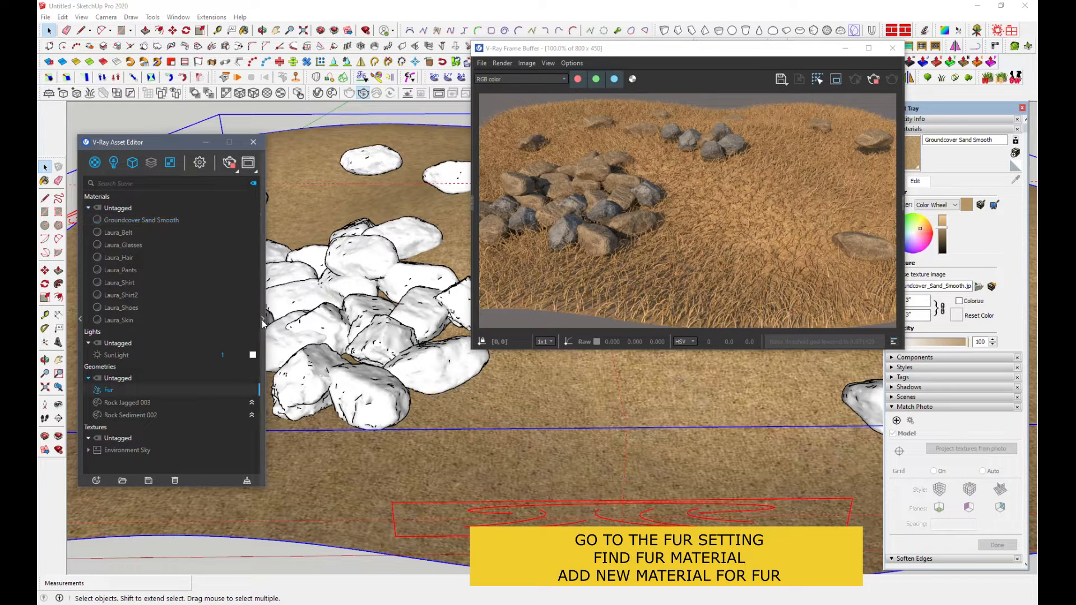
click(261, 320)
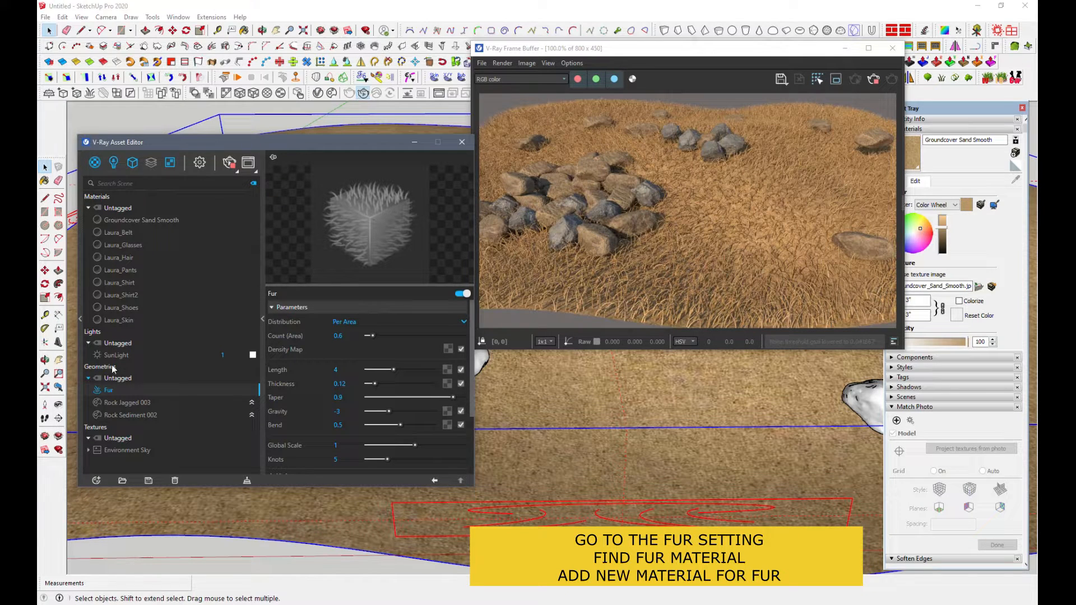
scroll(426, 376, down, 3)
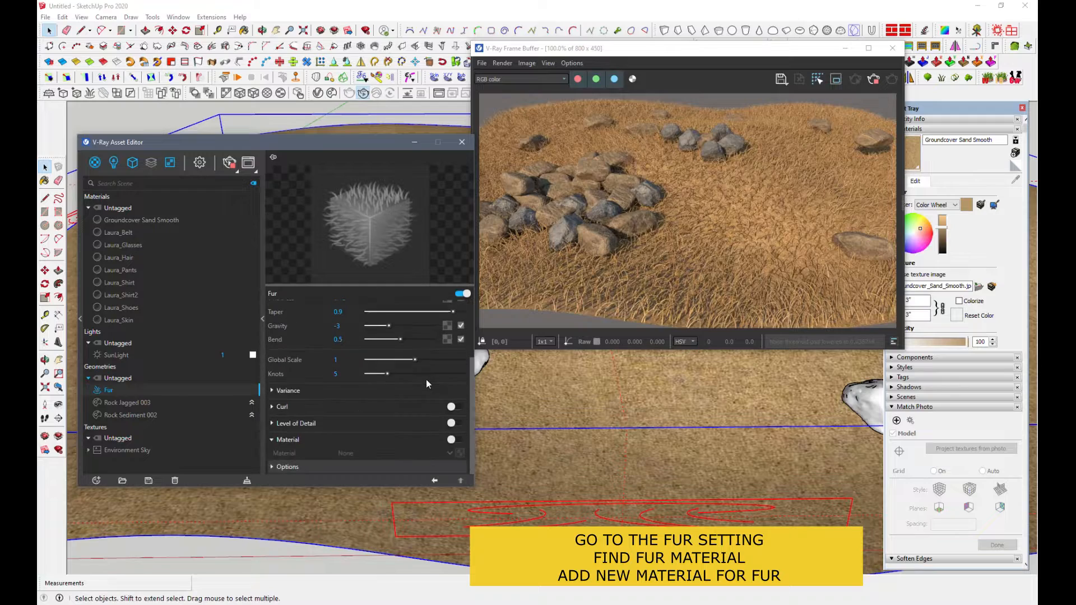
click(452, 440)
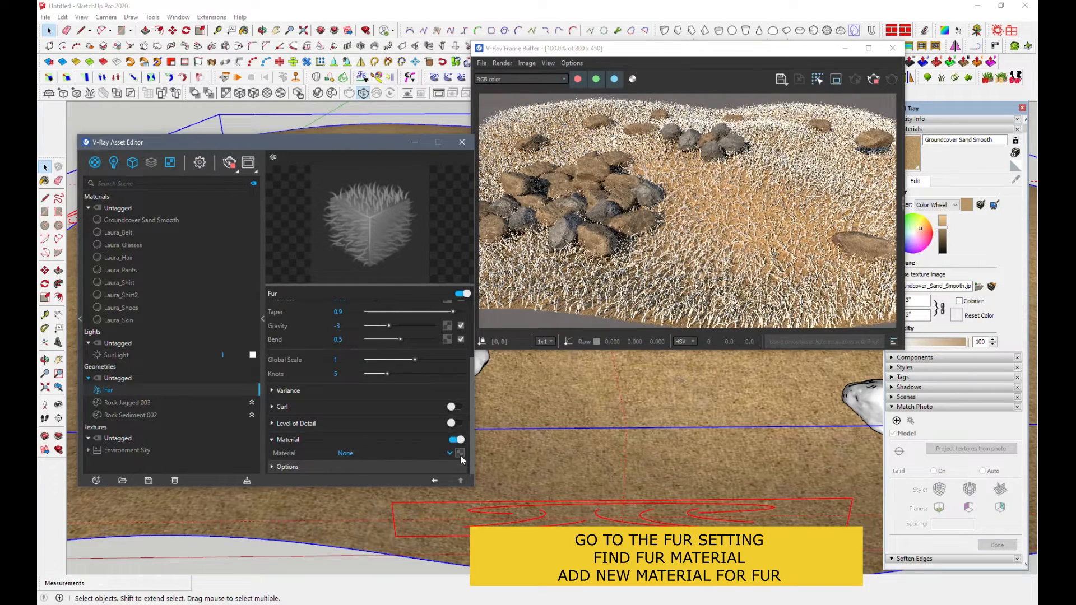
Create a Generic V-Ray material and load the green carpet image as a bitmap for its diffuse color.
click(95, 481)
mouse_move(124, 445)
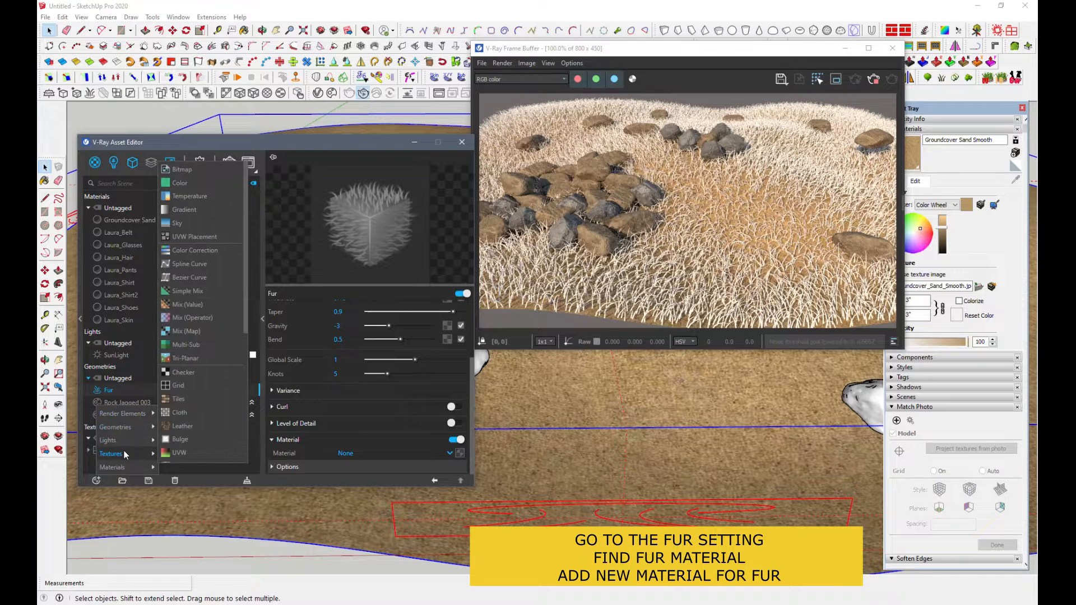
mouse_move(121, 468)
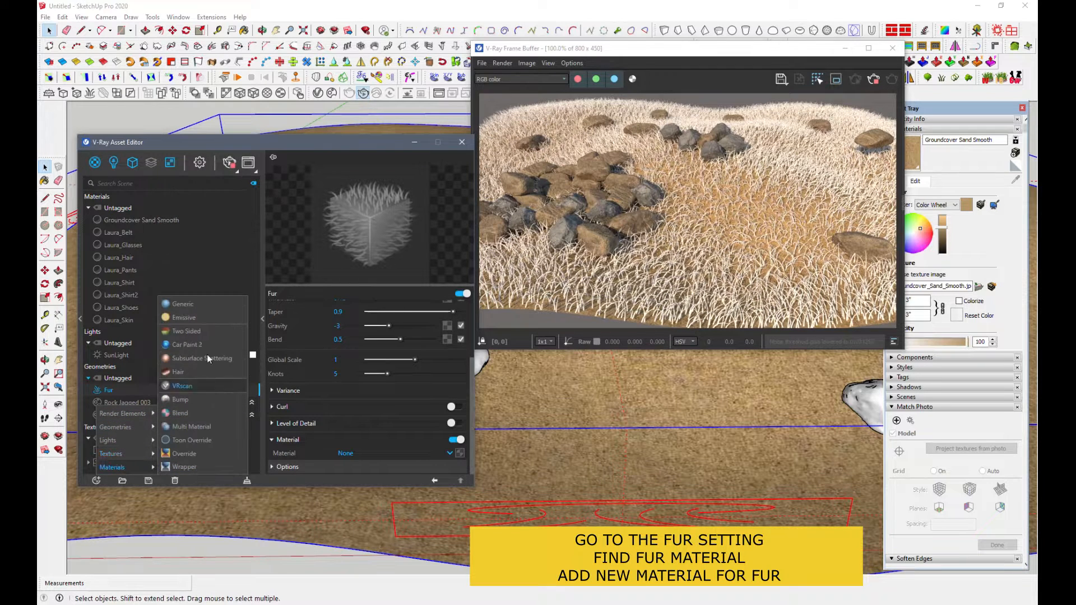
click(197, 306)
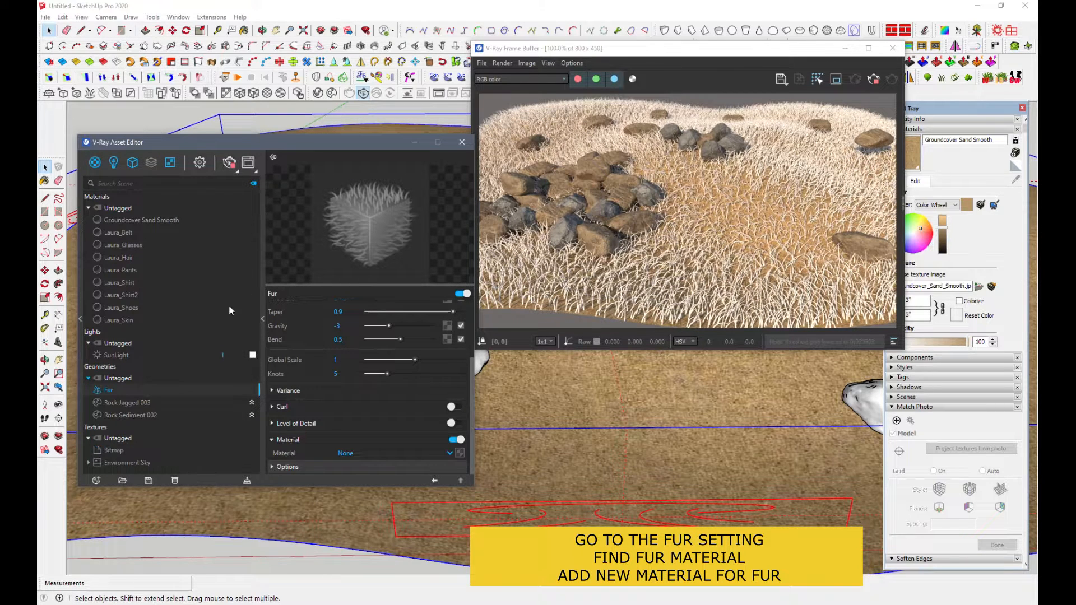
click(451, 338)
click(410, 172)
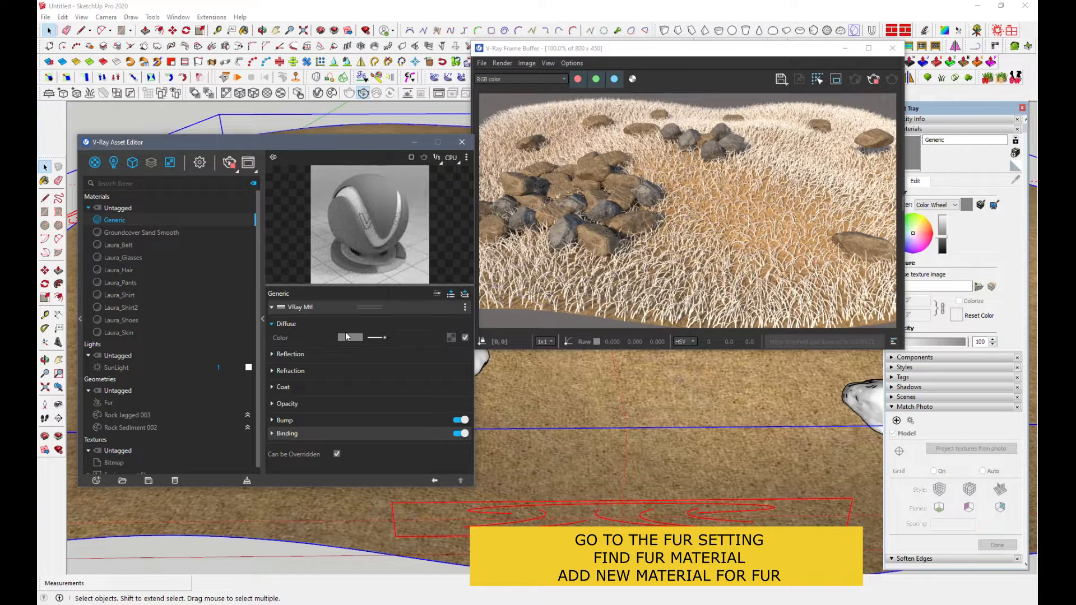
double_click(319, 265)
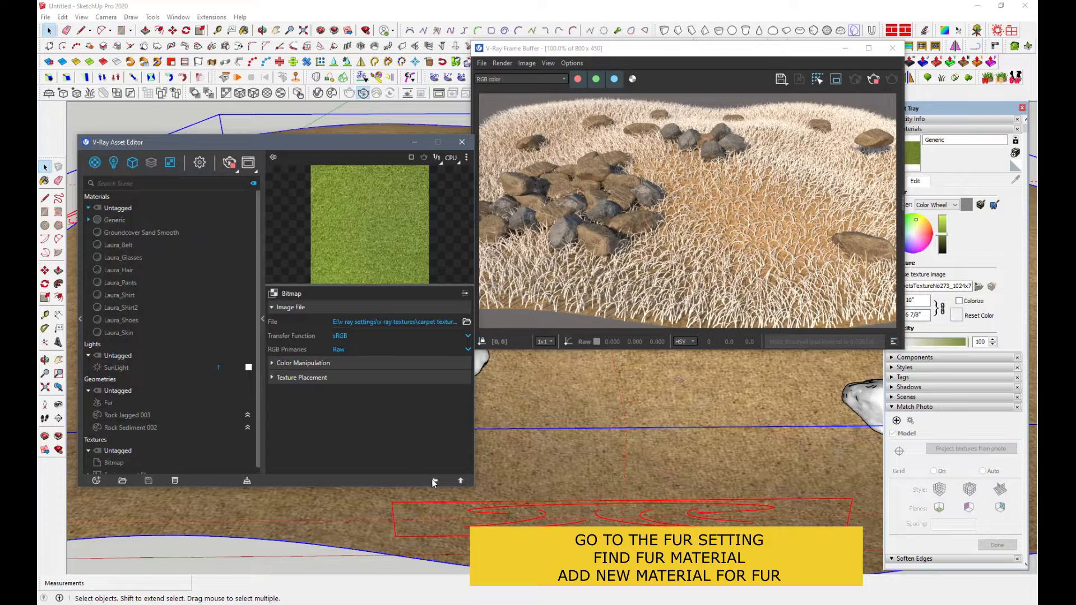
Return to the Fur settings and assign the Generic material as the fur material.
click(434, 480)
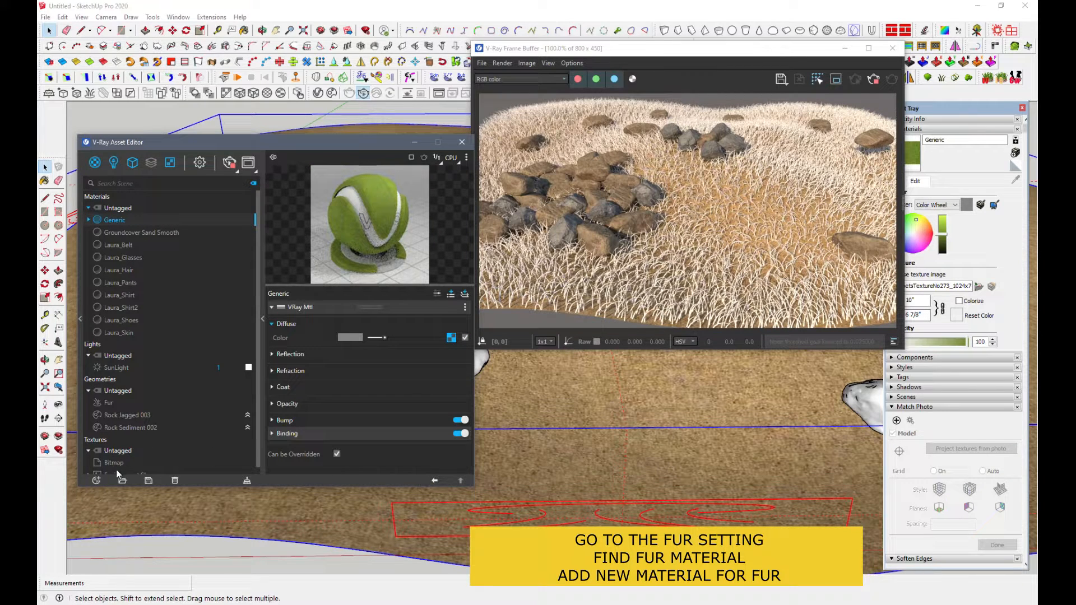
click(110, 403)
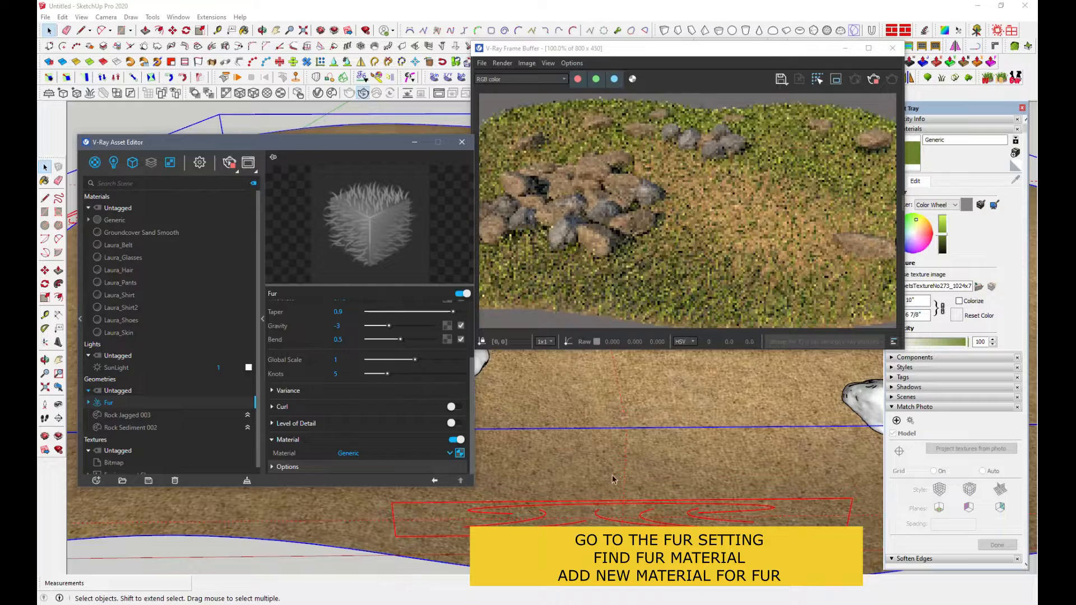
middle_drag(682, 438, 681, 459)
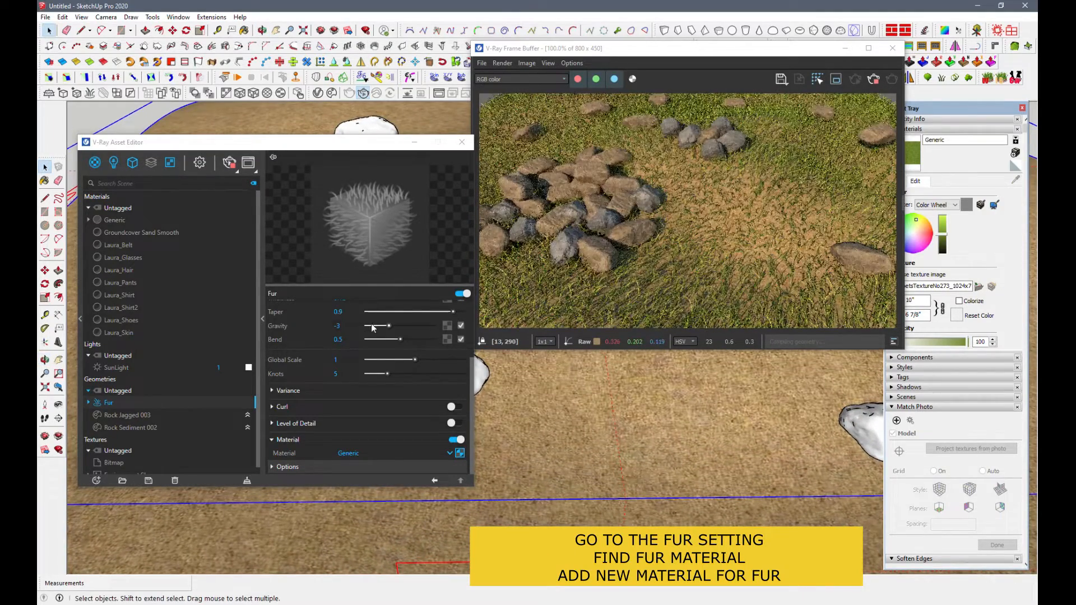
Set the fur's Count (Area) to 7.3, Length to 5.27 and Thickness to 0.06.
scroll(396, 342, up, 3)
drag(373, 336, 437, 349)
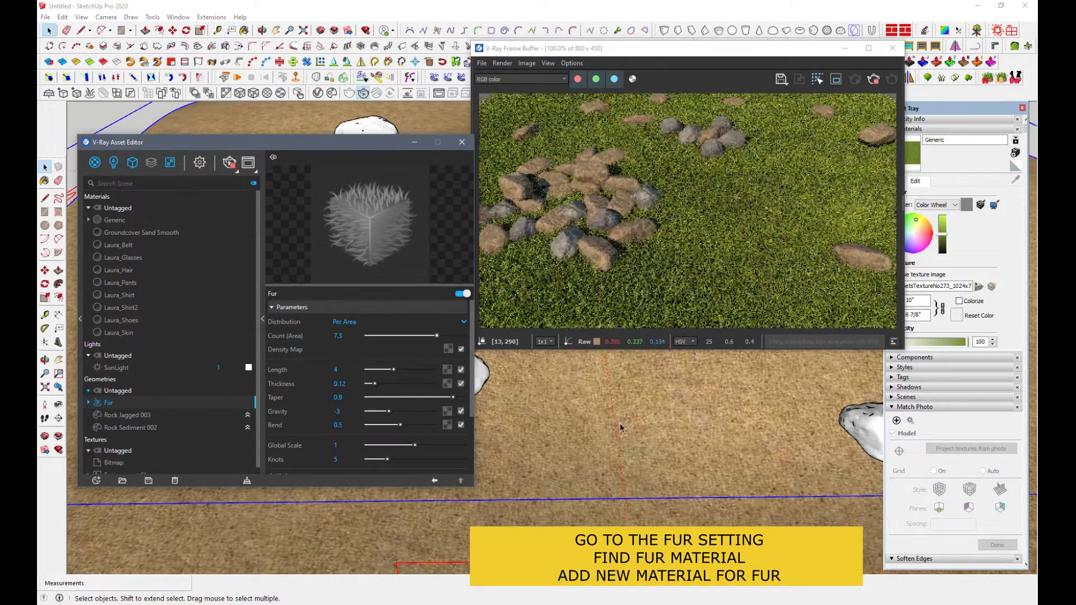
drag(417, 371, 371, 384)
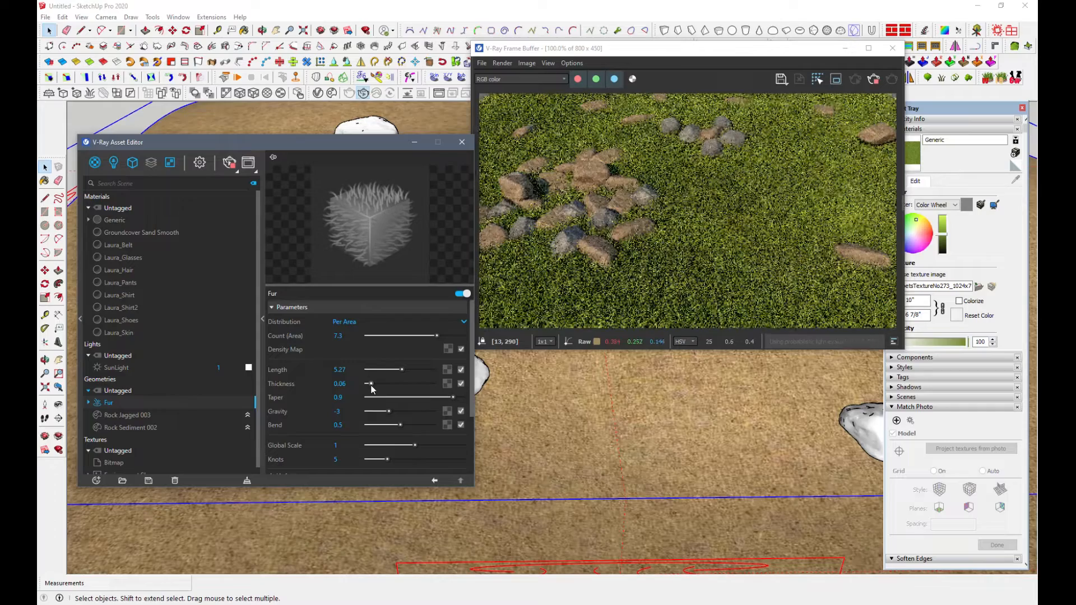
mouse_move(578, 454)
middle_down()
mouse_move(577, 390)
mouse_move(586, 397)
middle_up()
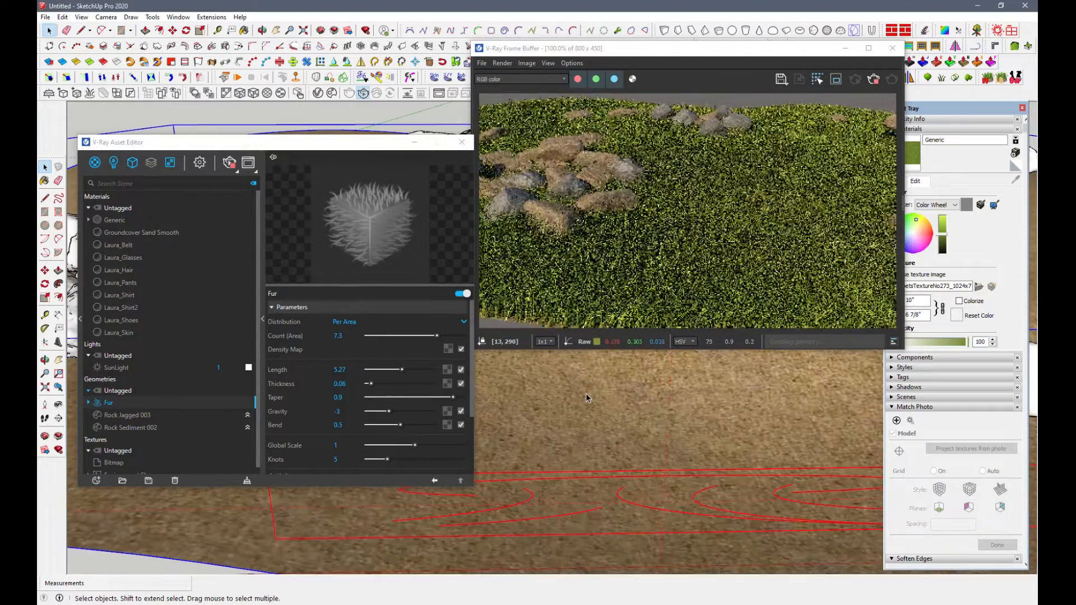
scroll(585, 412, up, 2)
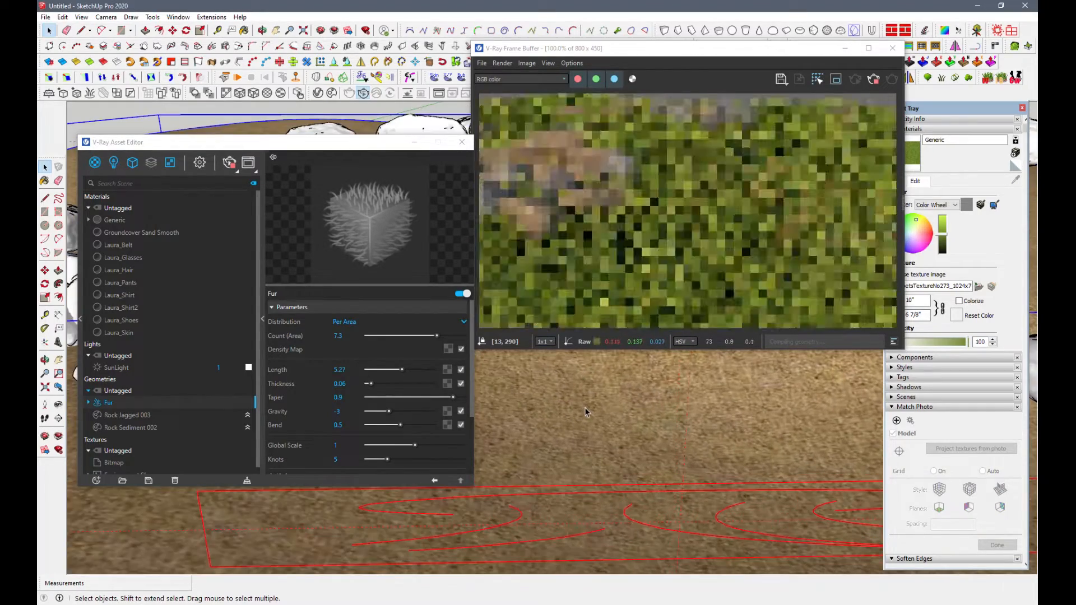
Add a Distance texture to the fur's Density Map.
mouse_move(605, 420)
middle_down()
mouse_move(682, 415)
mouse_move(734, 429)
mouse_move(690, 441)
mouse_move(759, 443)
middle_up()
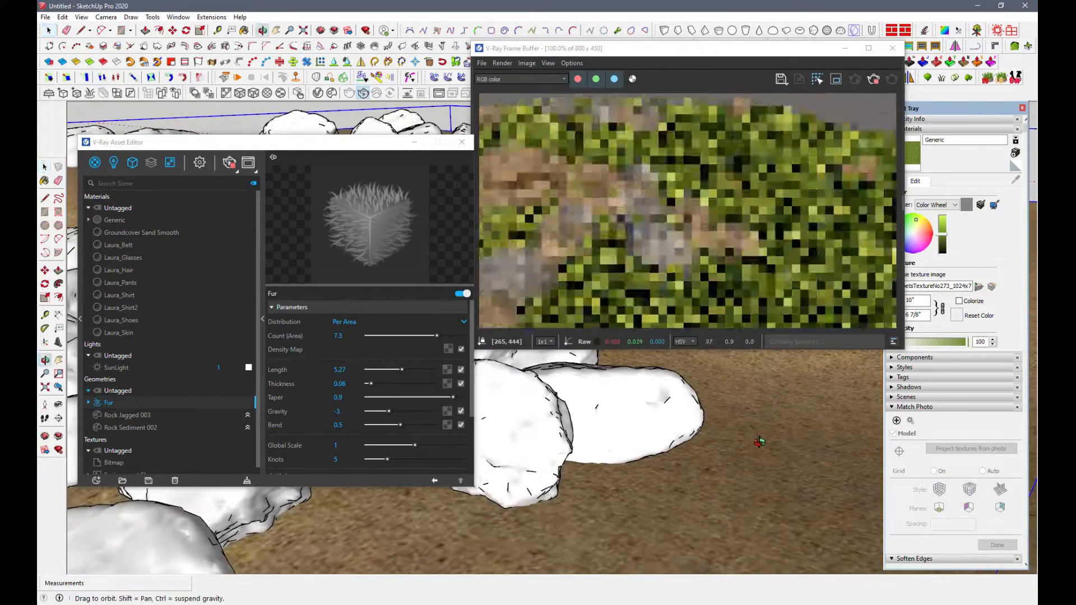
scroll(653, 466, down, 6)
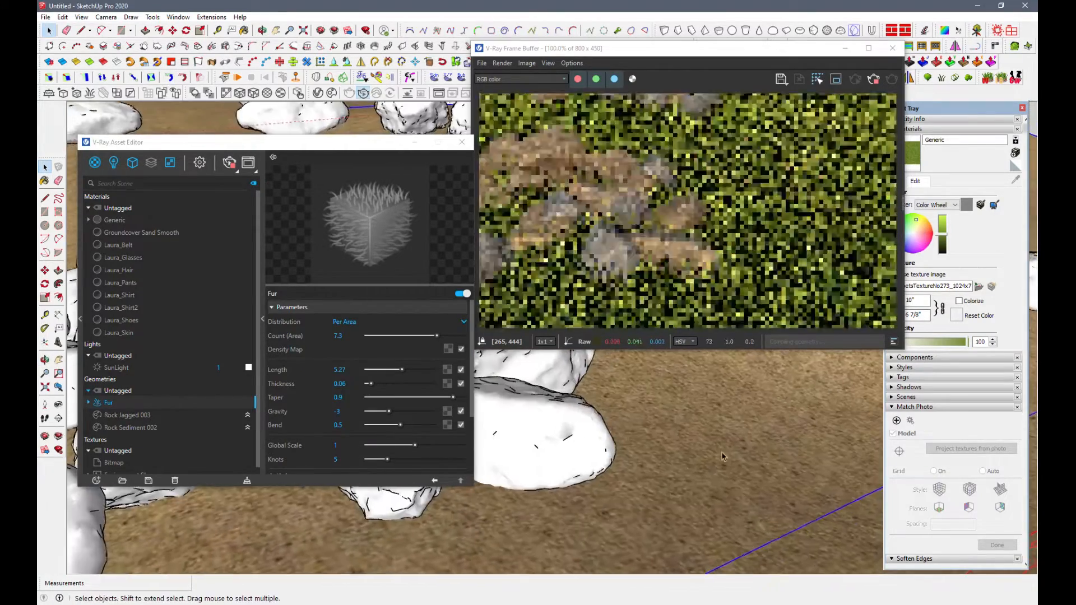
middle_drag(709, 455, 601, 464)
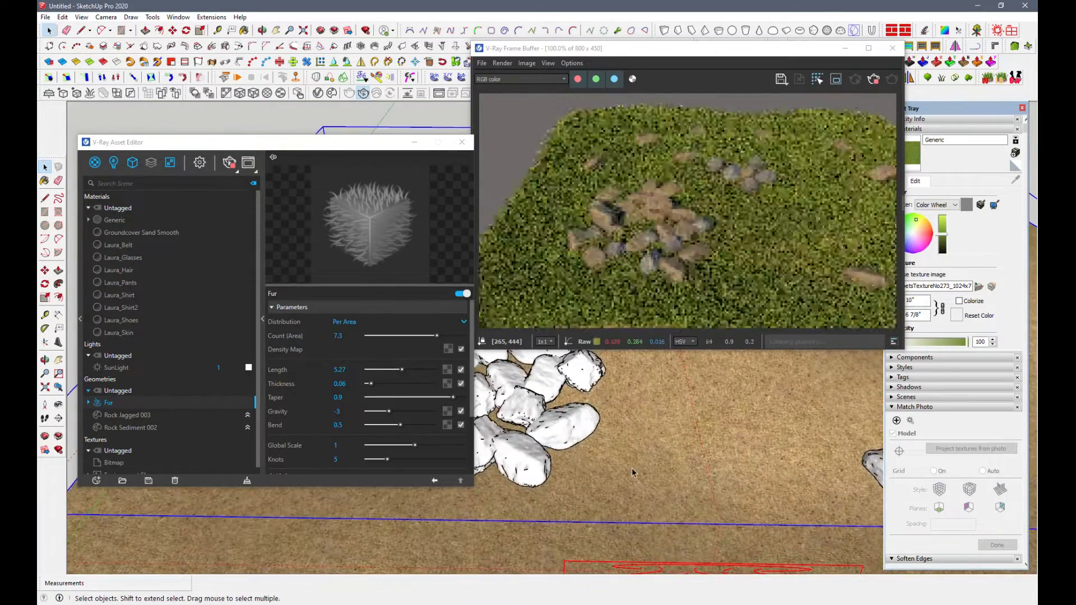
scroll(631, 469, up, 1)
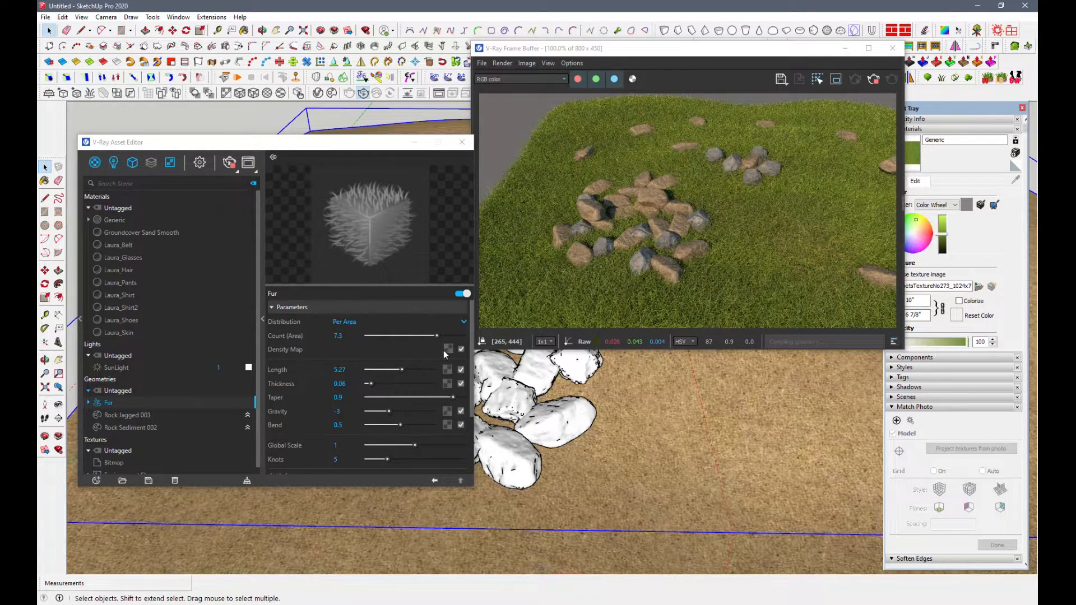
click(446, 351)
scroll(422, 327, down, 5)
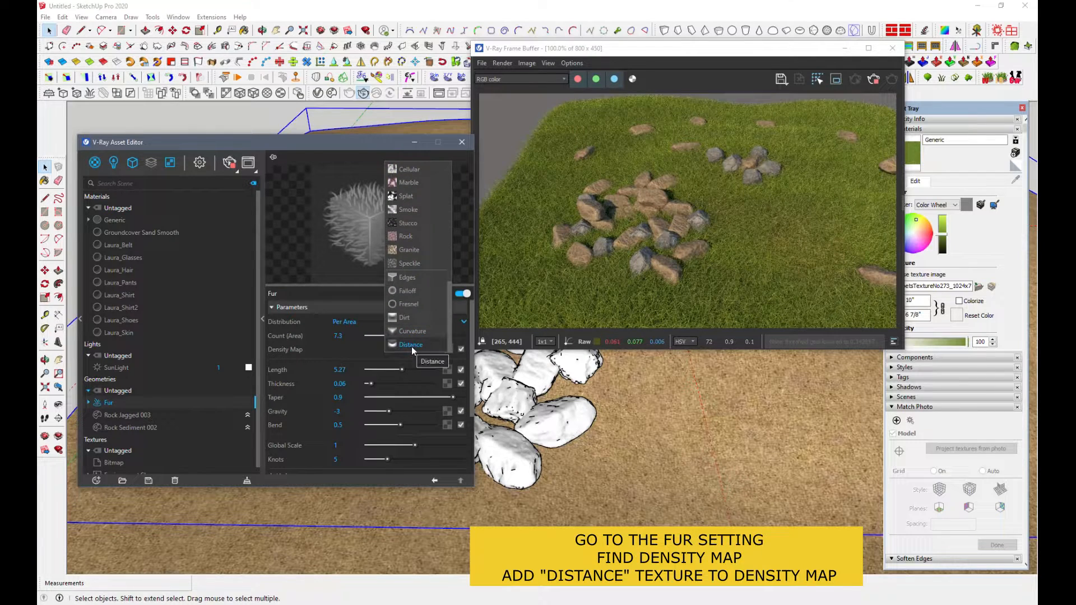
click(412, 347)
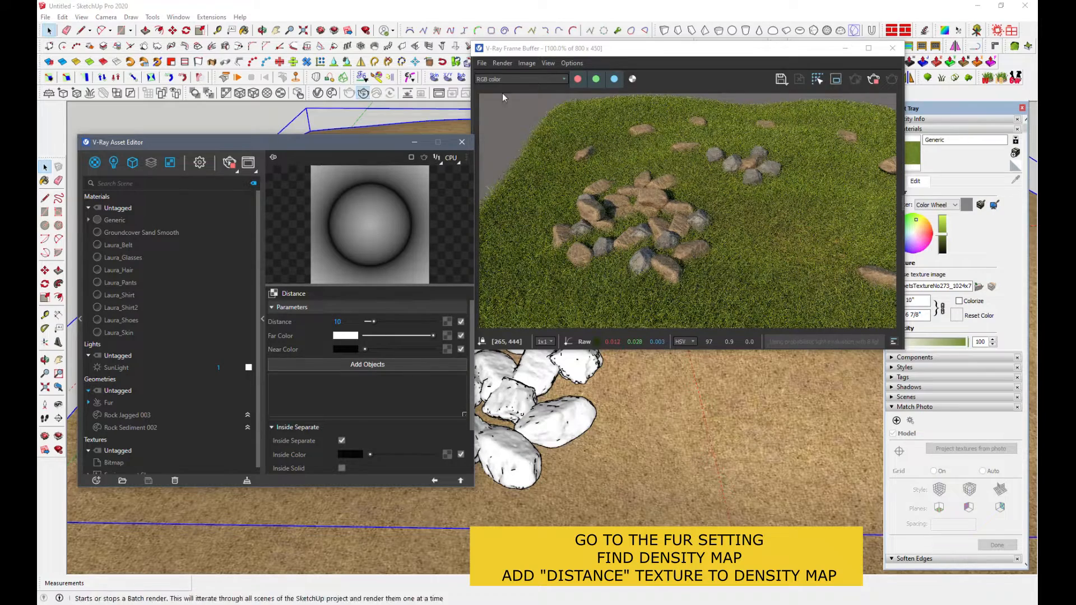
Select all the rocks on the terrain and try to add them to the Distance texture's objects.
mouse_move(623, 52)
mouse_down()
mouse_move(715, 63)
mouse_move(746, 52)
mouse_up()
mouse_move(376, 146)
mouse_down()
mouse_move(264, 101)
mouse_move(279, 104)
mouse_up()
click(49, 30)
scroll(447, 336, down, 3)
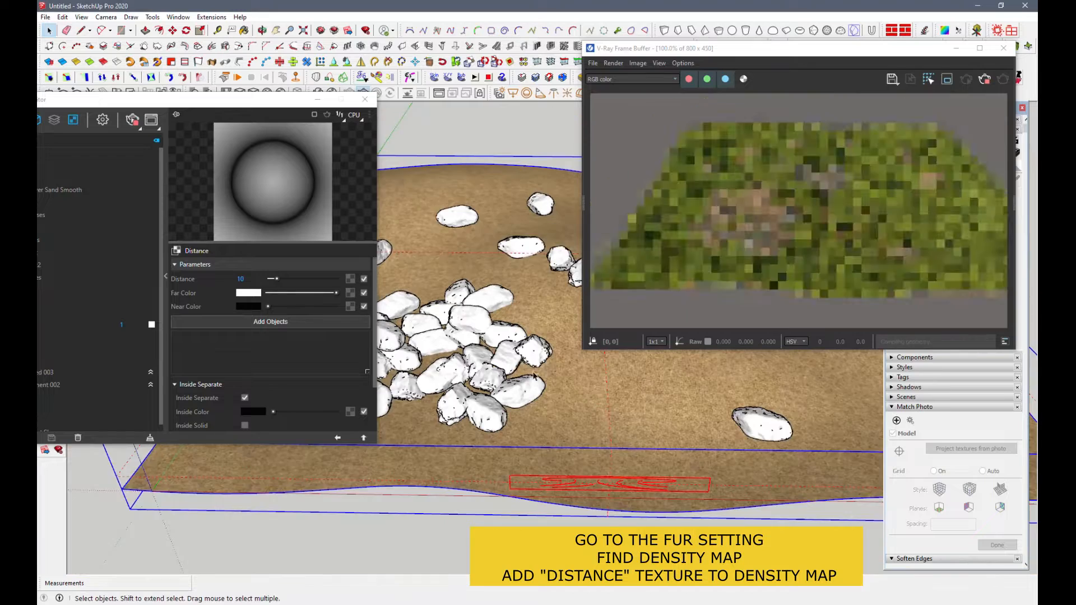
scroll(534, 375, down, 6)
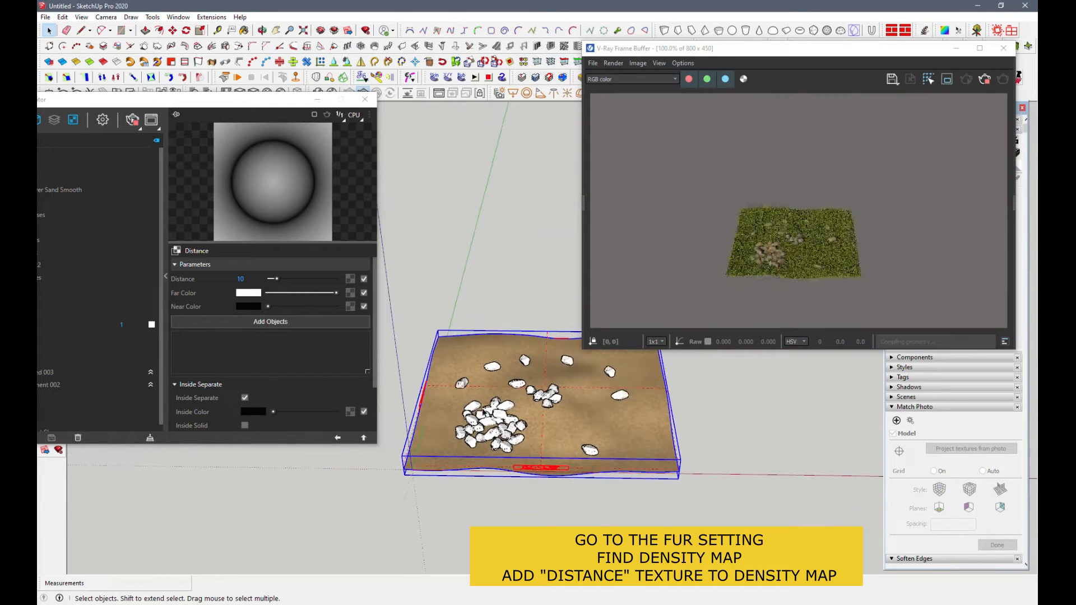
middle_drag(486, 414, 490, 422)
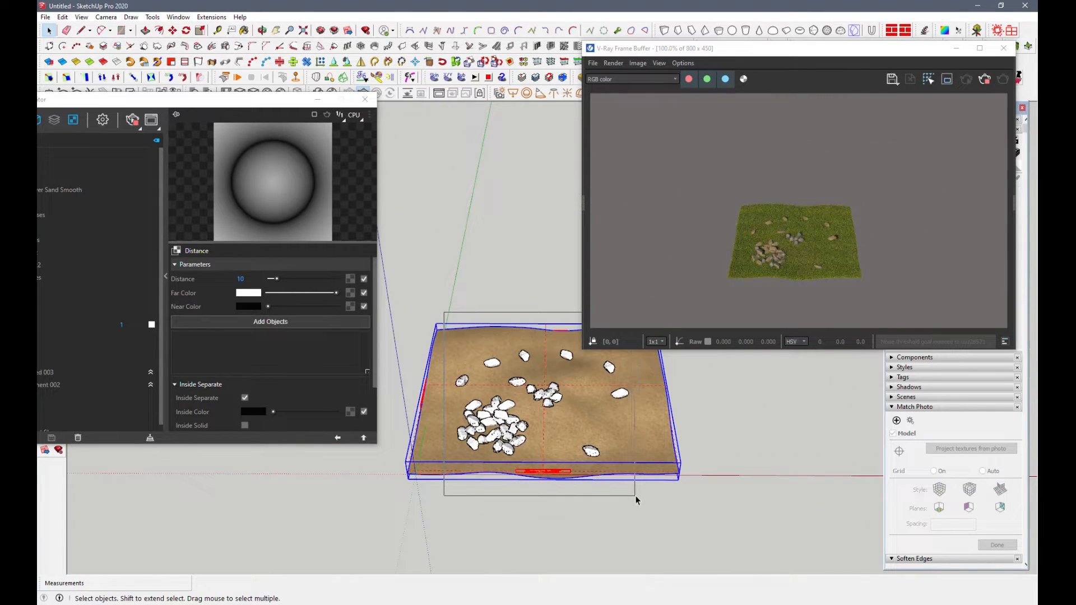
drag(635, 497, 637, 496)
scroll(538, 413, up, 4)
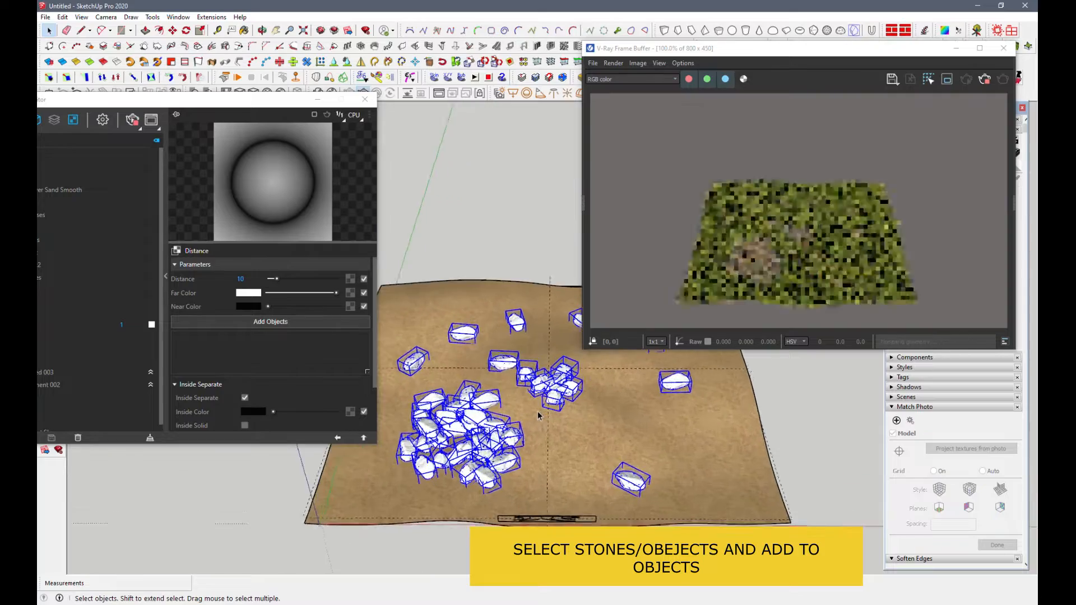
scroll(538, 416, up, 5)
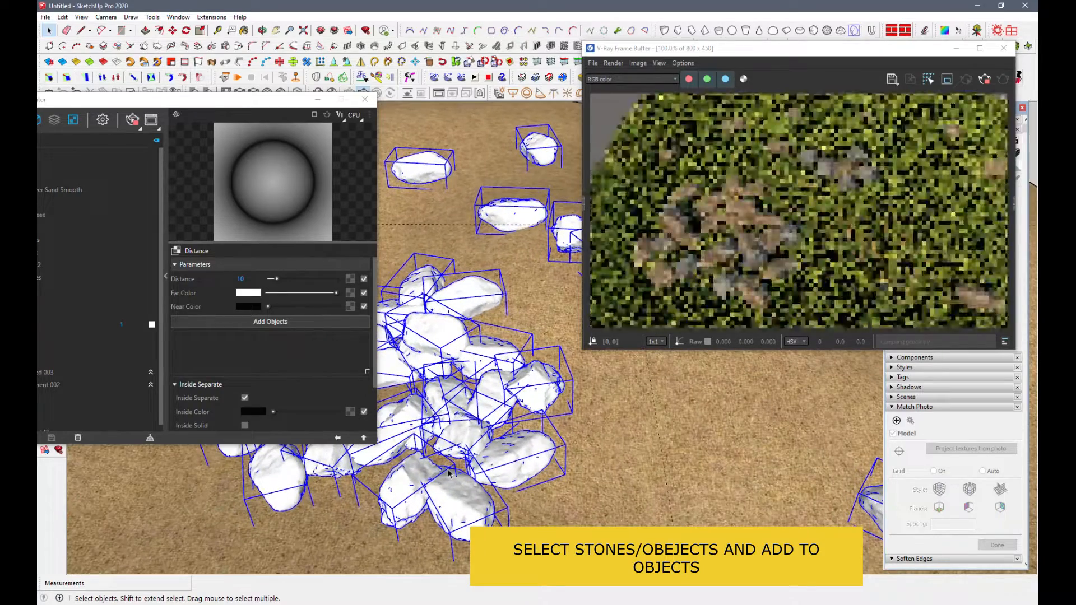
click(269, 323)
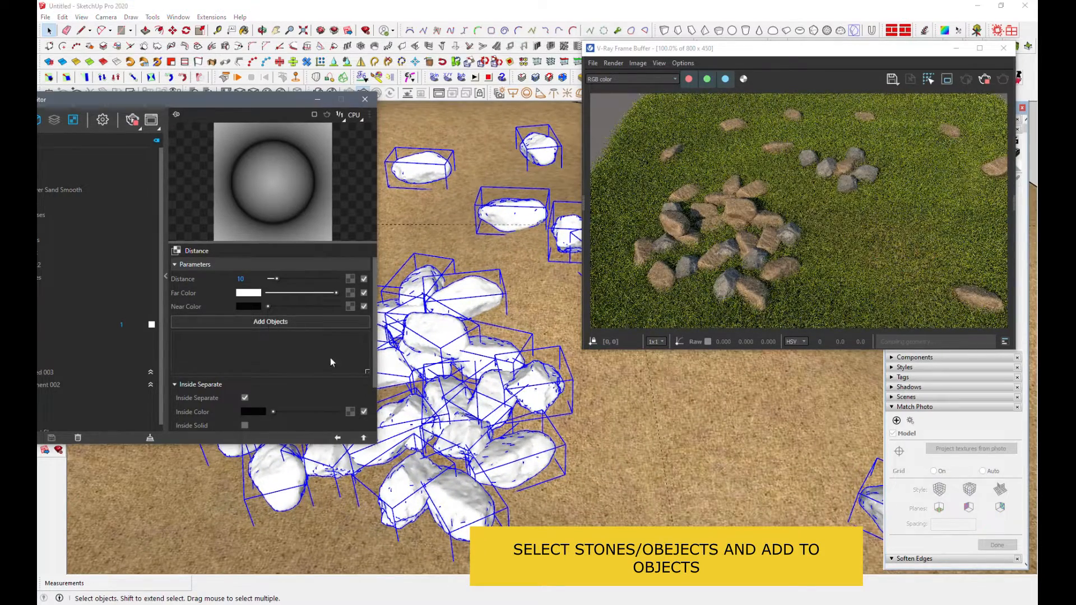
Merge the Rock Sediment 002 and Rock Jagged 003 Cosmos assets so they become proxy meshes.
click(519, 462)
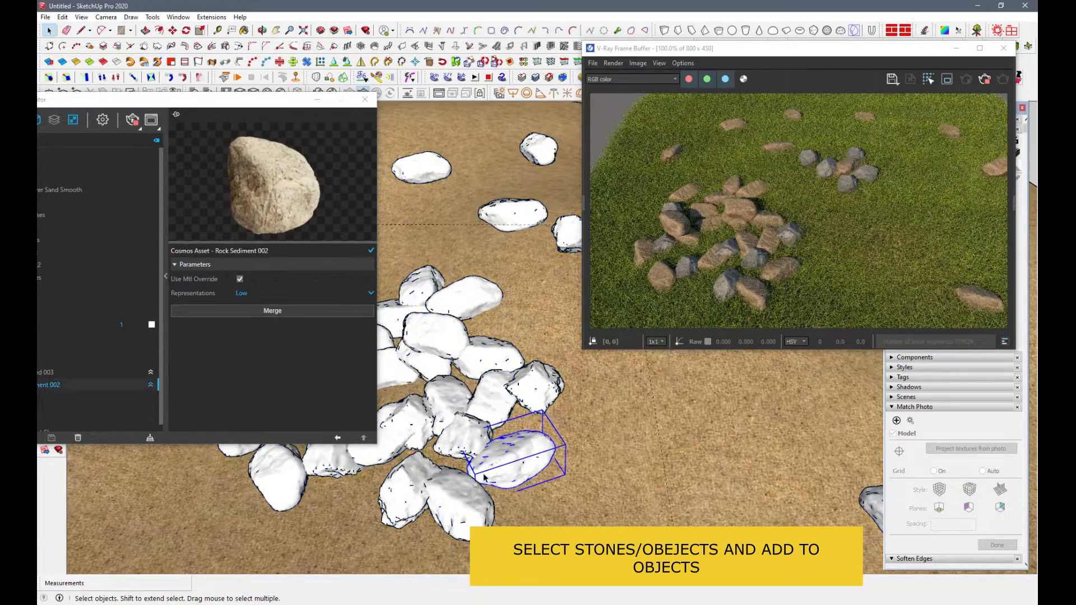
click(441, 340)
click(476, 303)
click(496, 375)
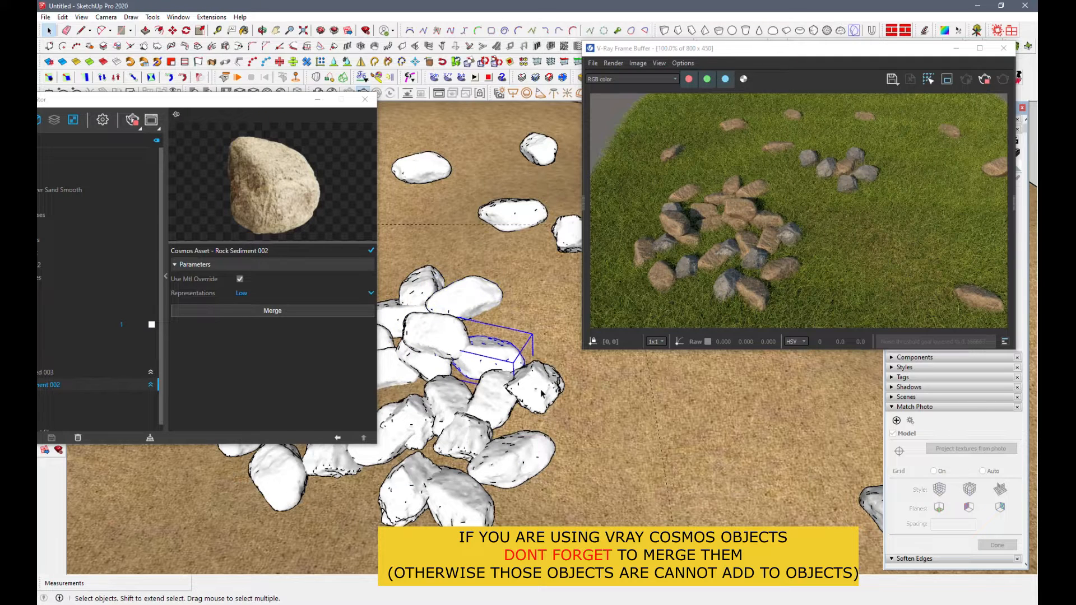
click(543, 394)
click(525, 461)
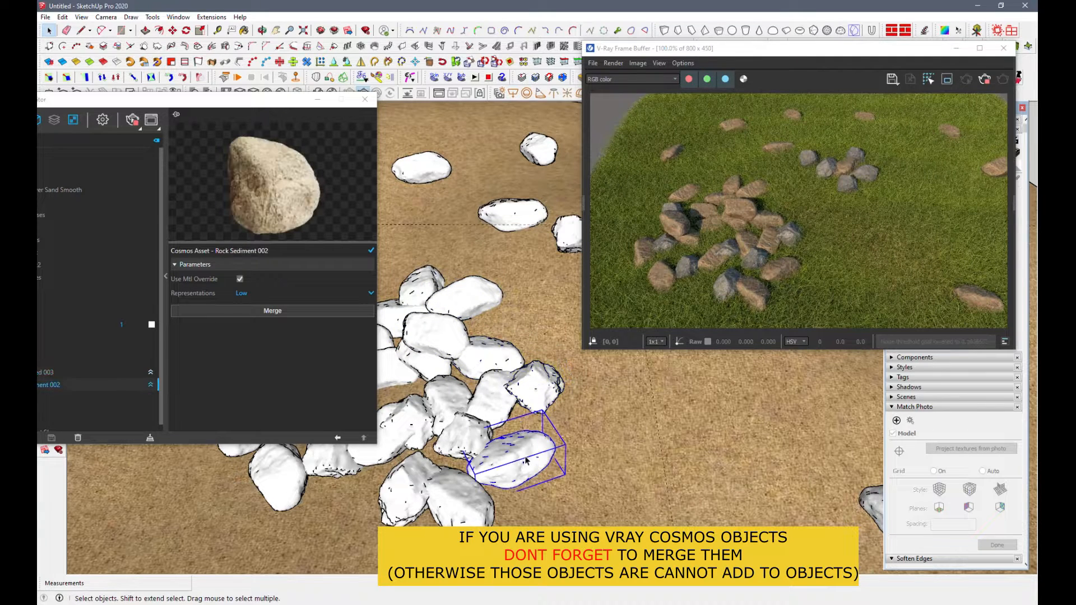
click(536, 396)
click(522, 457)
click(274, 310)
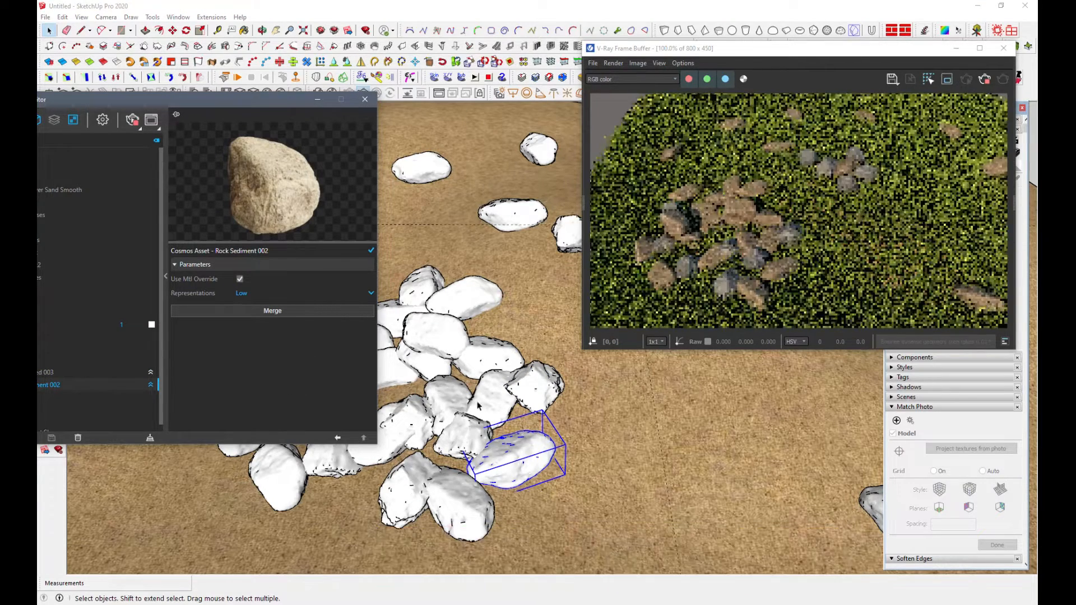
click(536, 388)
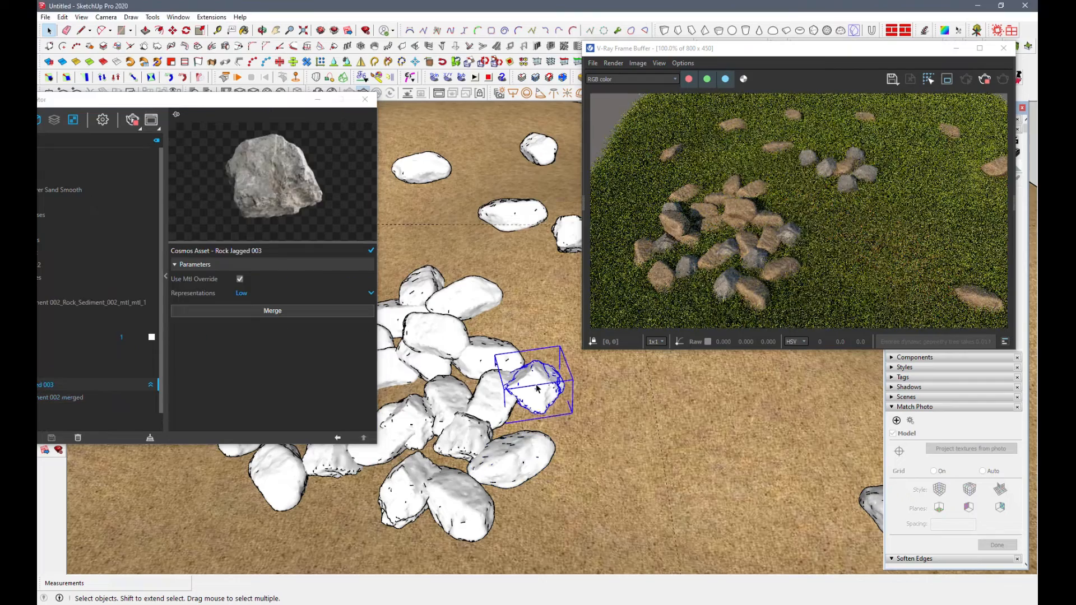
click(274, 310)
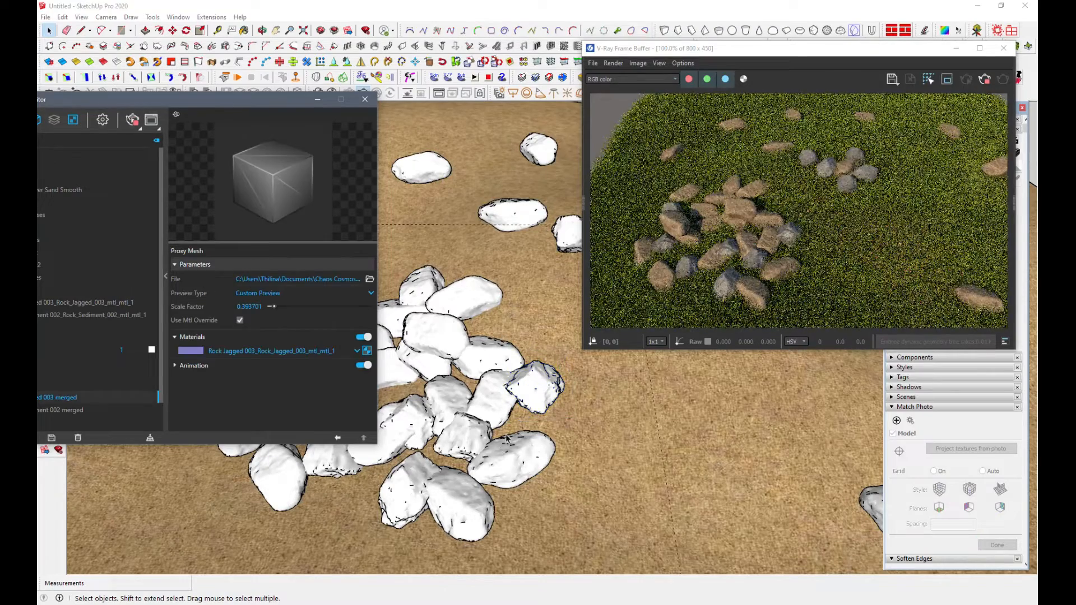
Select all the merged rocks and add them as objects to the Distance texture in the fur's Density Map.
scroll(515, 467, down, 5)
scroll(514, 467, down, 3)
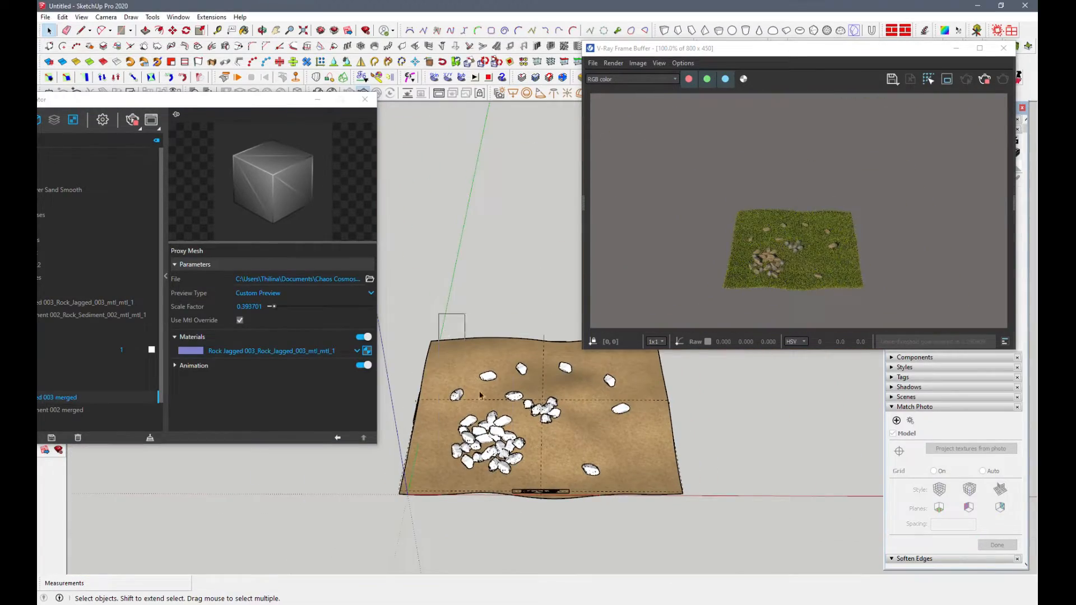
drag(640, 556, 639, 555)
scroll(504, 443, up, 5)
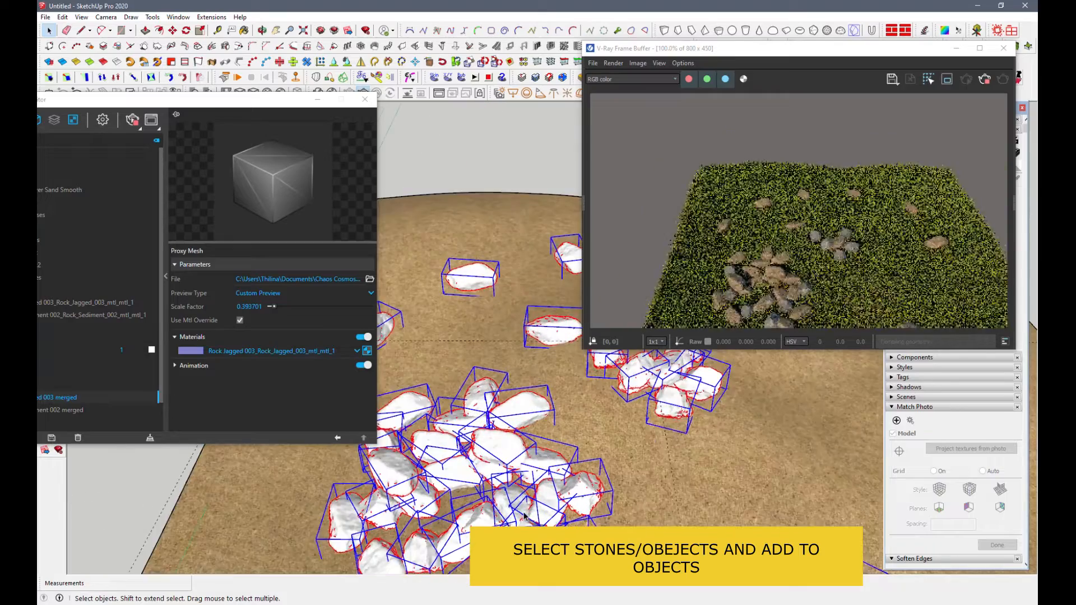
drag(251, 104, 354, 101)
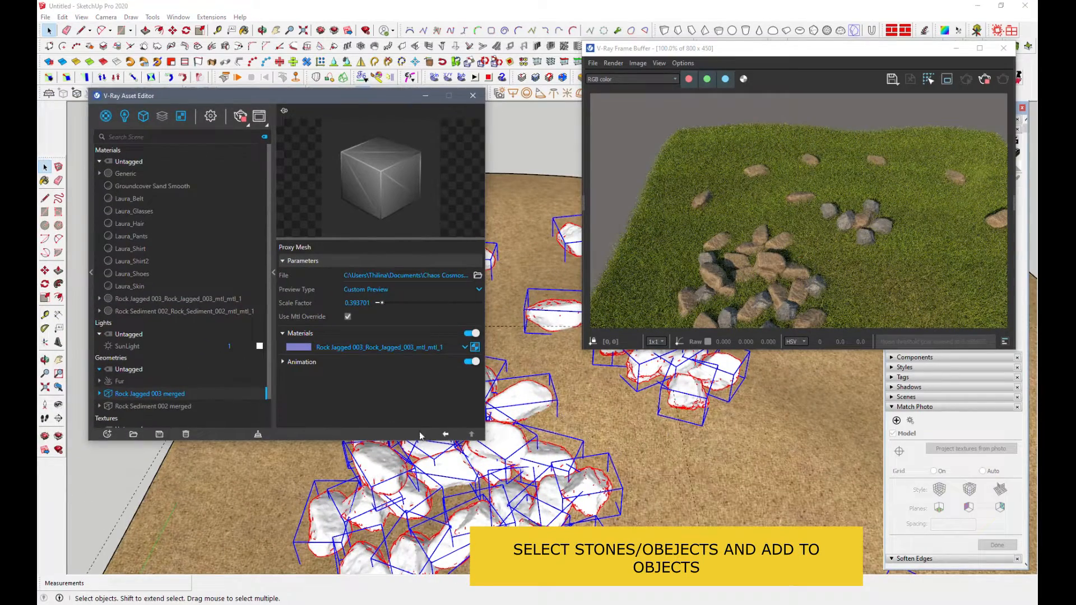
click(121, 381)
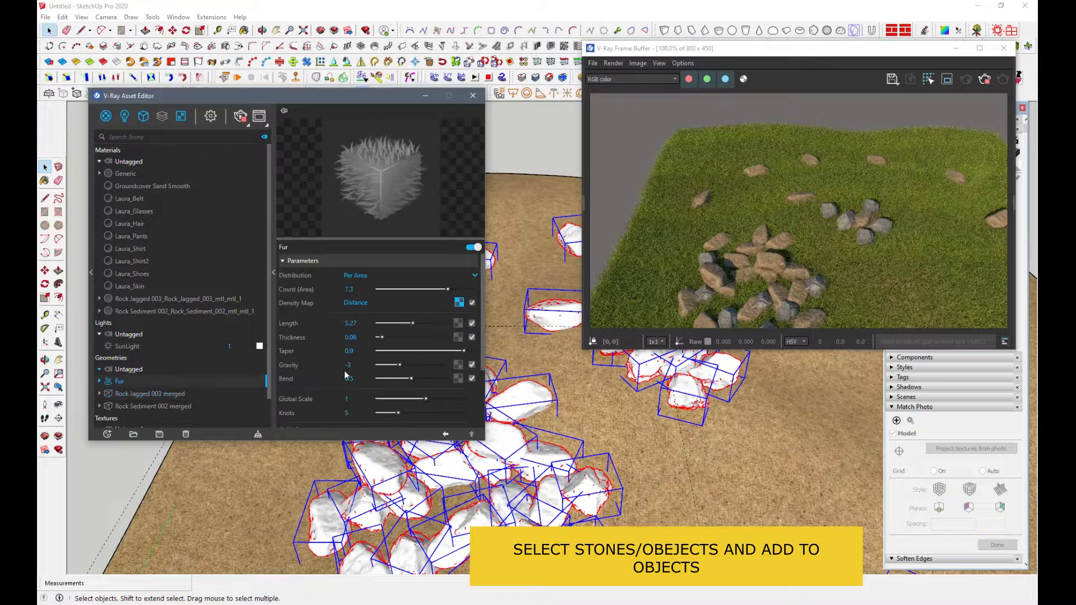
click(459, 303)
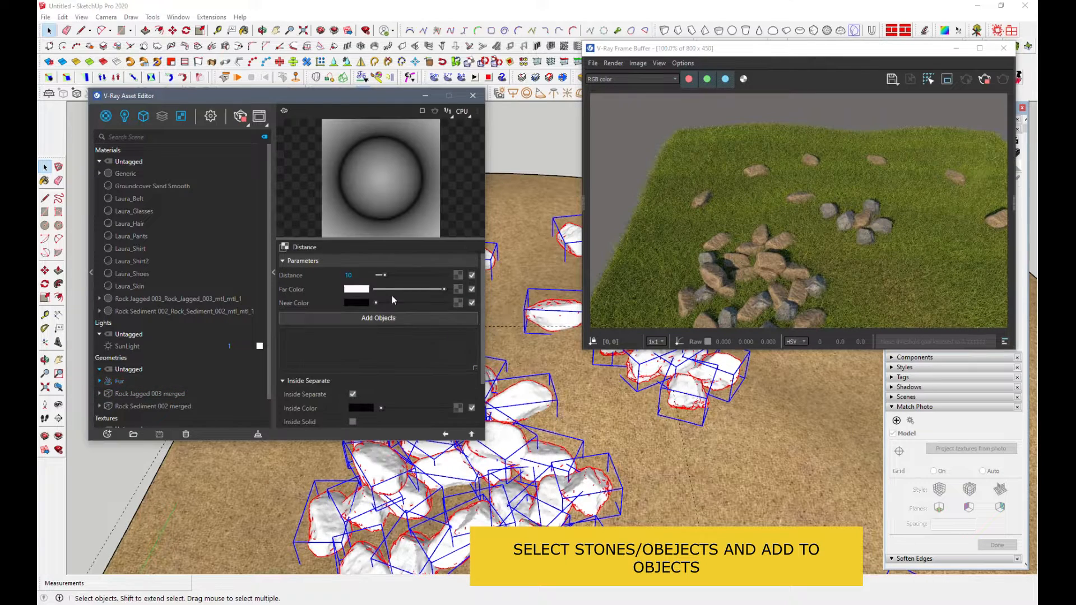
click(365, 321)
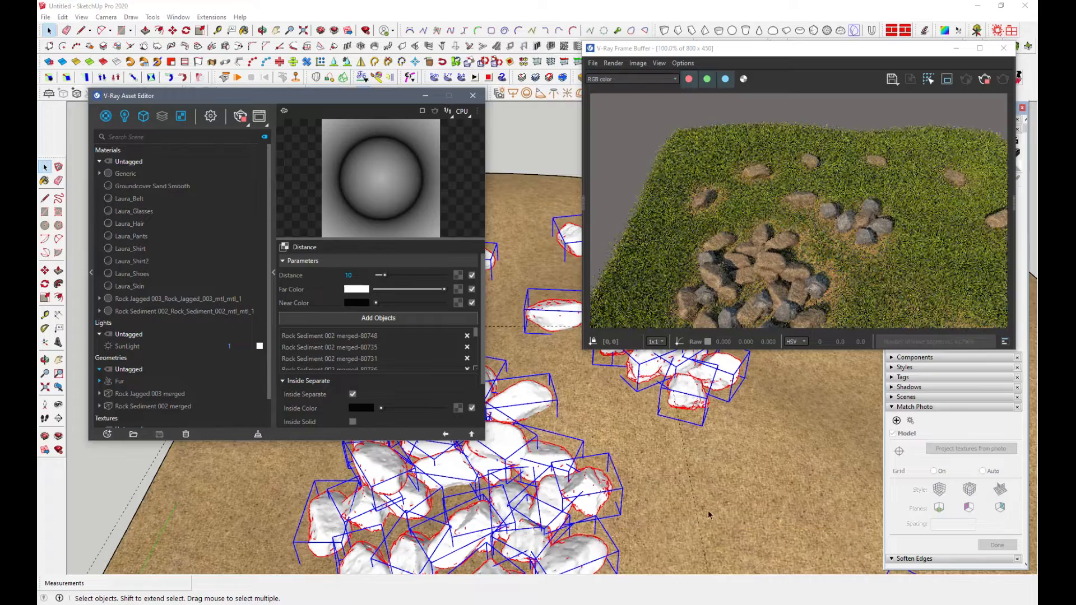
Enlarge the Asset Editor and invert the Distance texture by setting Far Color to black and Near Color to white.
middle_drag(687, 495, 702, 476)
click(277, 31)
scroll(587, 442, up, 2)
scroll(642, 485, up, 2)
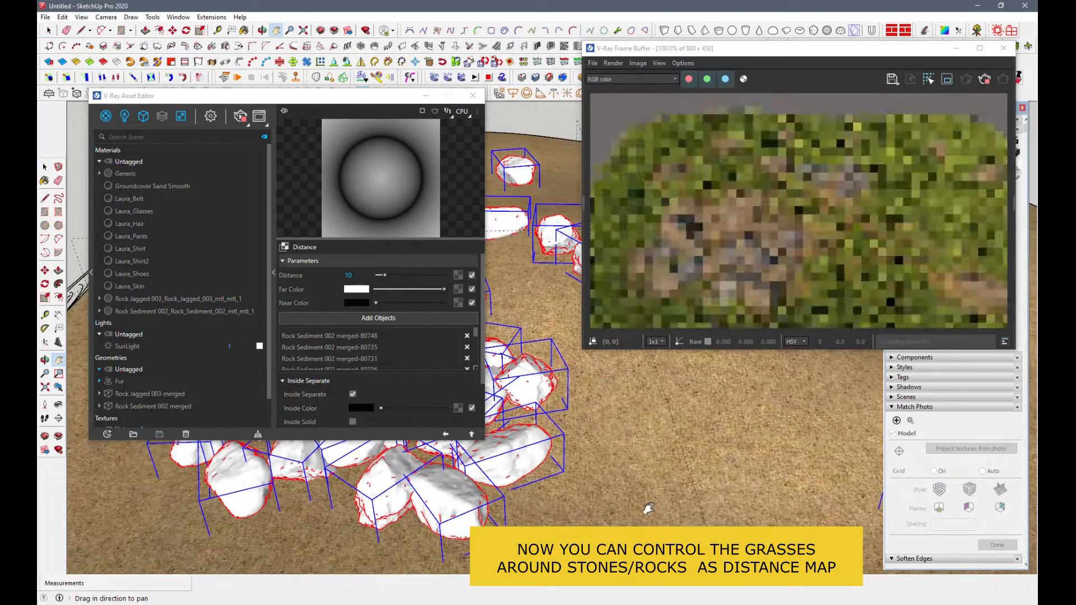
drag(648, 508, 594, 483)
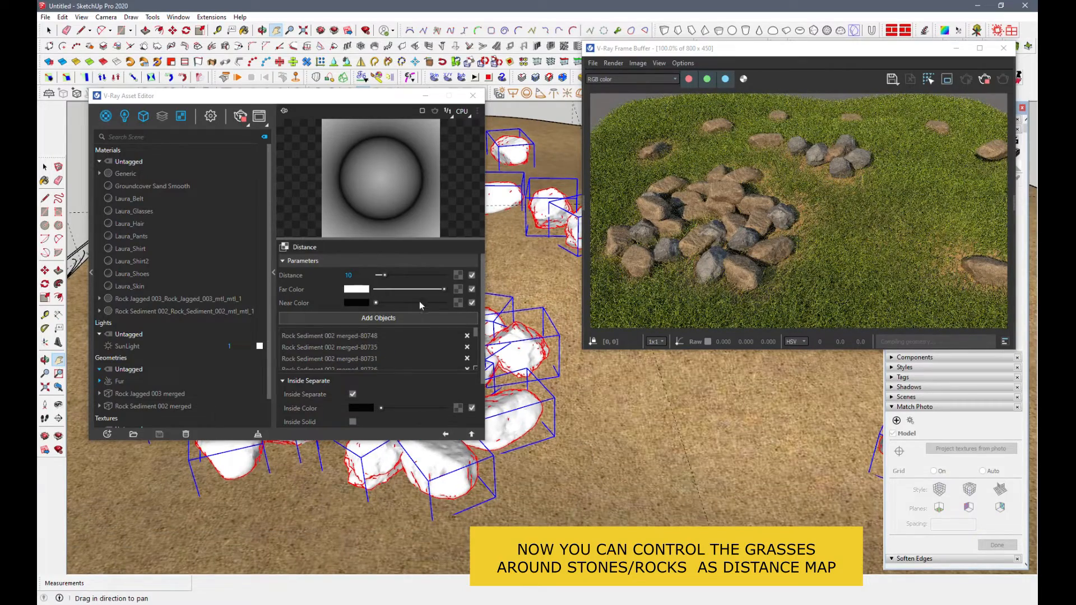
drag(385, 438, 387, 518)
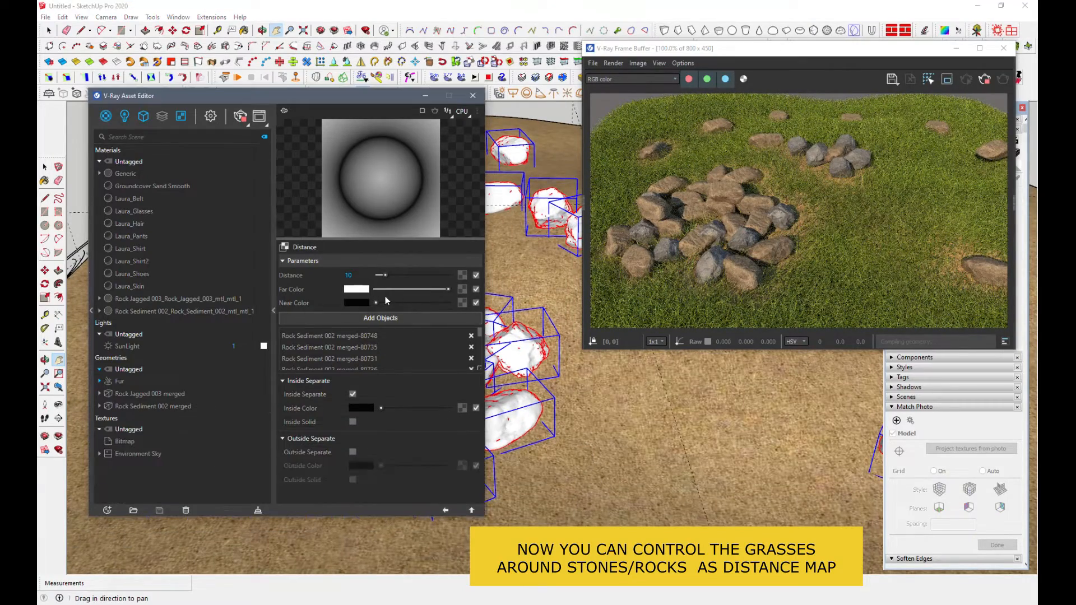
mouse_move(379, 305)
mouse_down()
mouse_move(454, 308)
mouse_move(418, 290)
mouse_move(377, 298)
mouse_up()
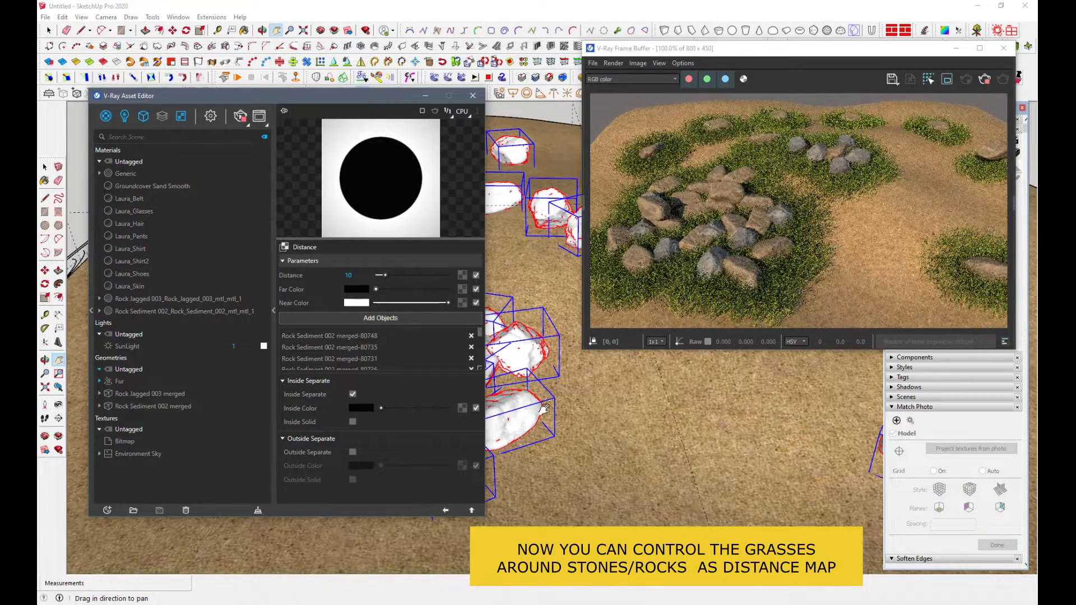
Lighten the Far Color to grey and try Distance values of 59.9 and 3.71.
drag(377, 289, 386, 290)
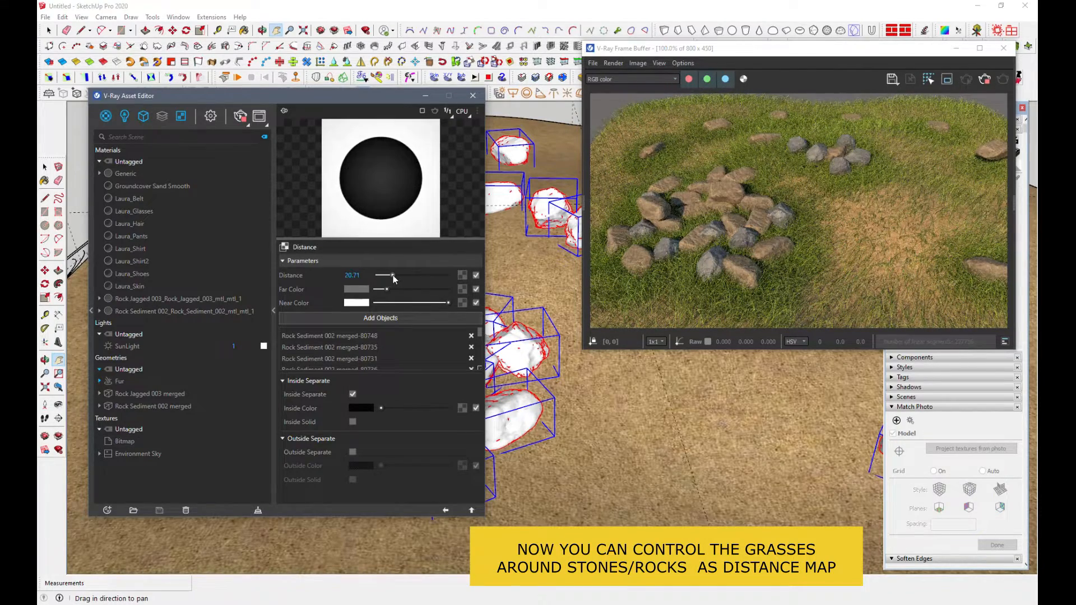
drag(393, 275, 401, 275)
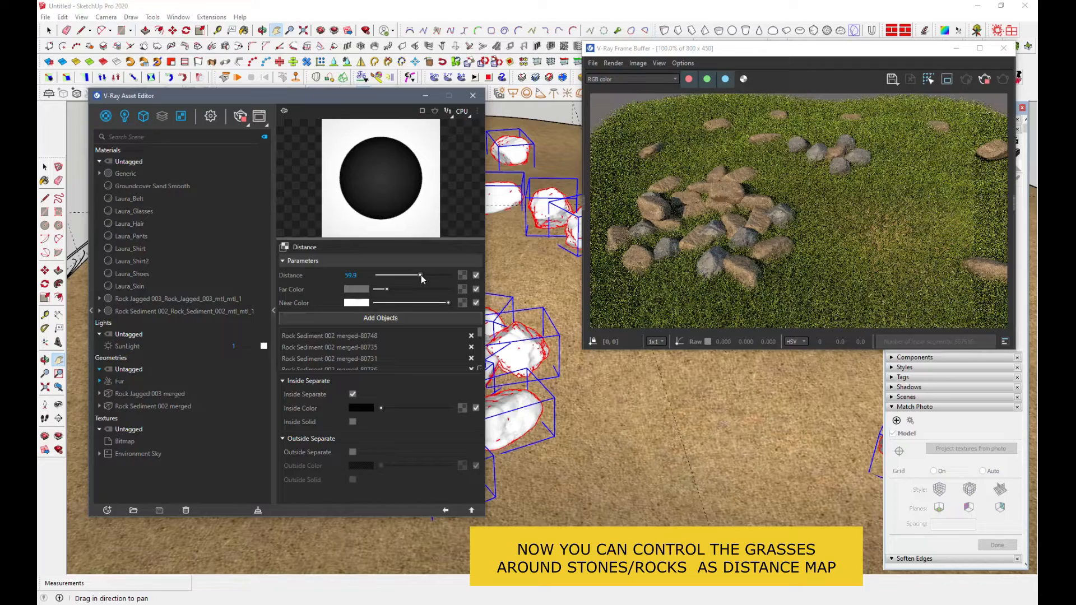
drag(421, 274, 384, 275)
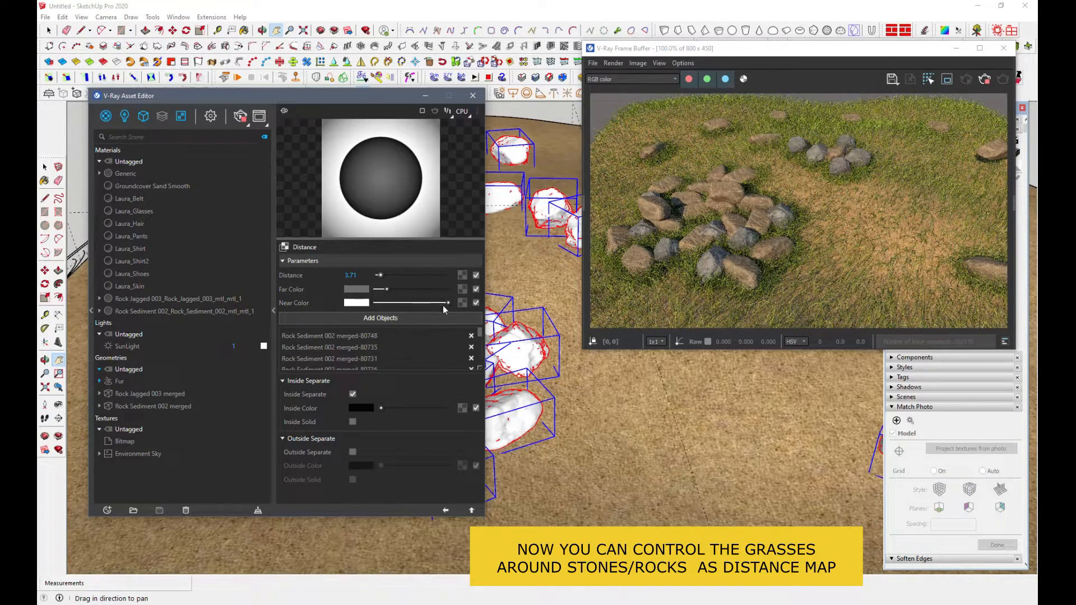
Set the Distance texture's Far Color to black, Near Color to white and Distance to 10.36.
drag(447, 303, 377, 291)
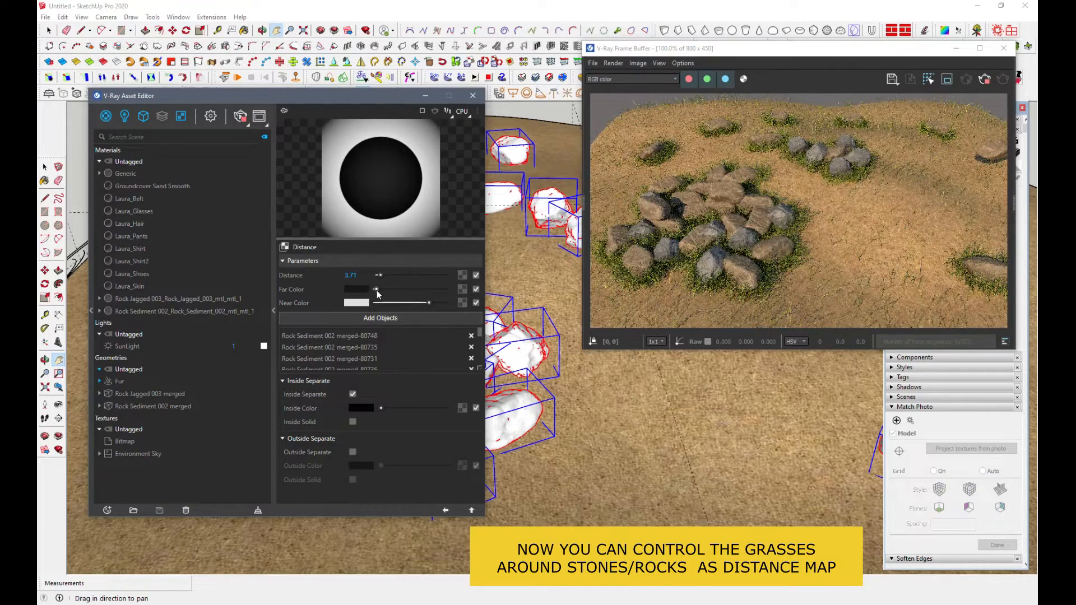
drag(428, 303, 452, 307)
drag(380, 275, 387, 282)
Return to the Fur settings and set Length to 7 and Thickness to 0.02.
mouse_move(535, 450)
middle_down()
mouse_move(564, 401)
mouse_move(608, 438)
mouse_move(694, 462)
mouse_move(667, 434)
mouse_move(681, 438)
middle_up()
scroll(695, 463, up, 3)
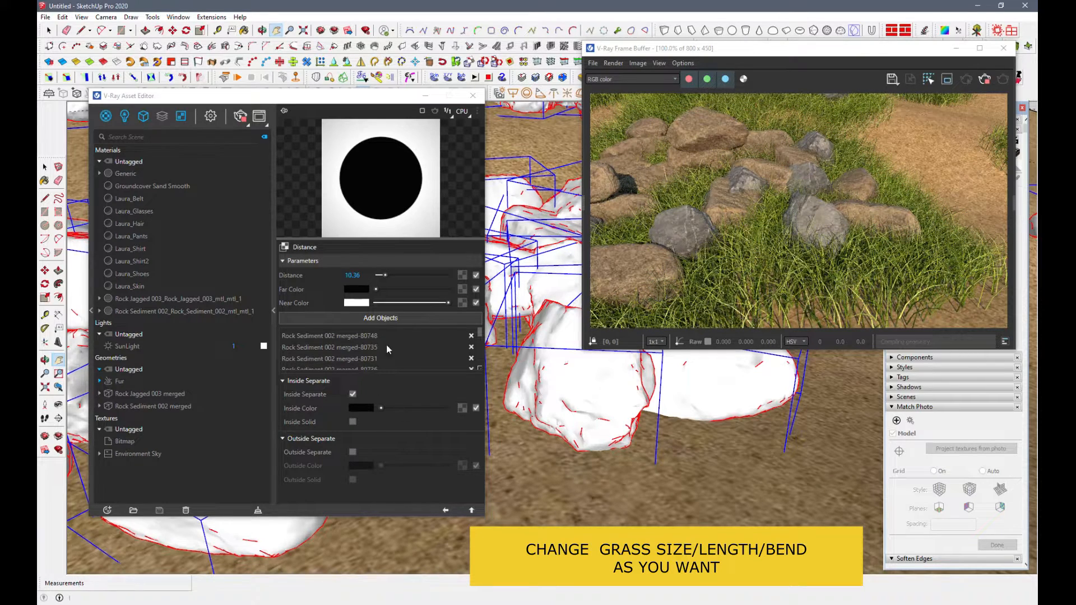
click(446, 511)
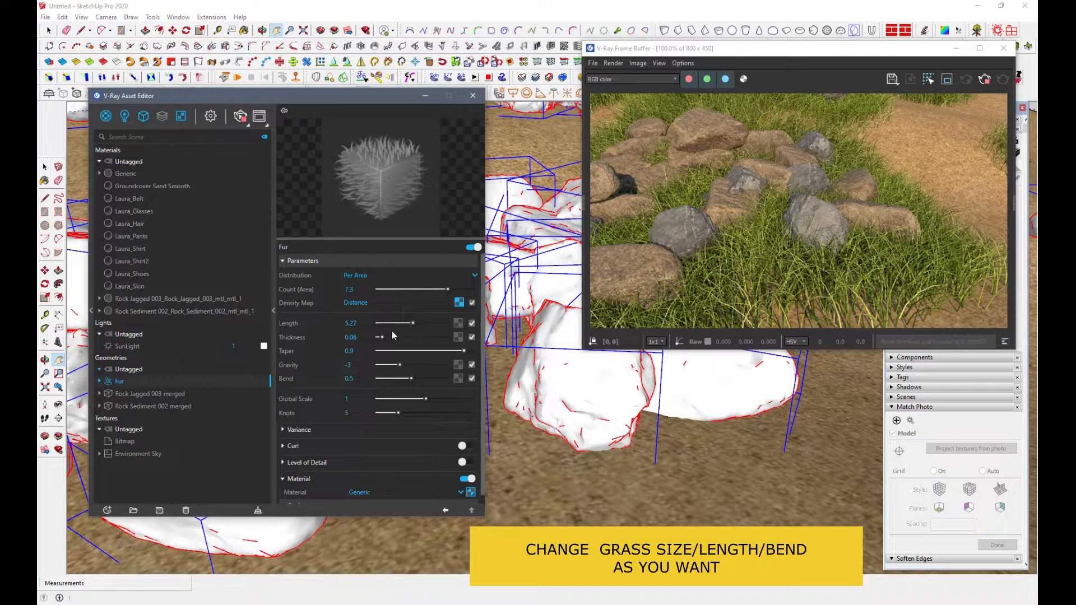
drag(412, 323, 379, 338)
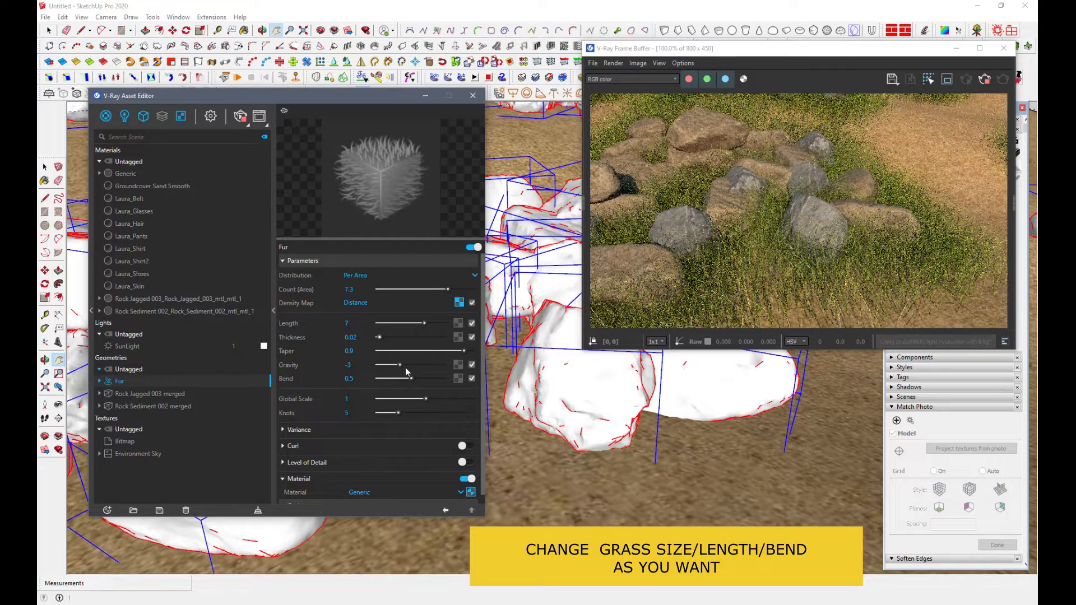
Set the Fur's Gravity to -2.9 and its Length to 8.96.
drag(400, 365, 402, 366)
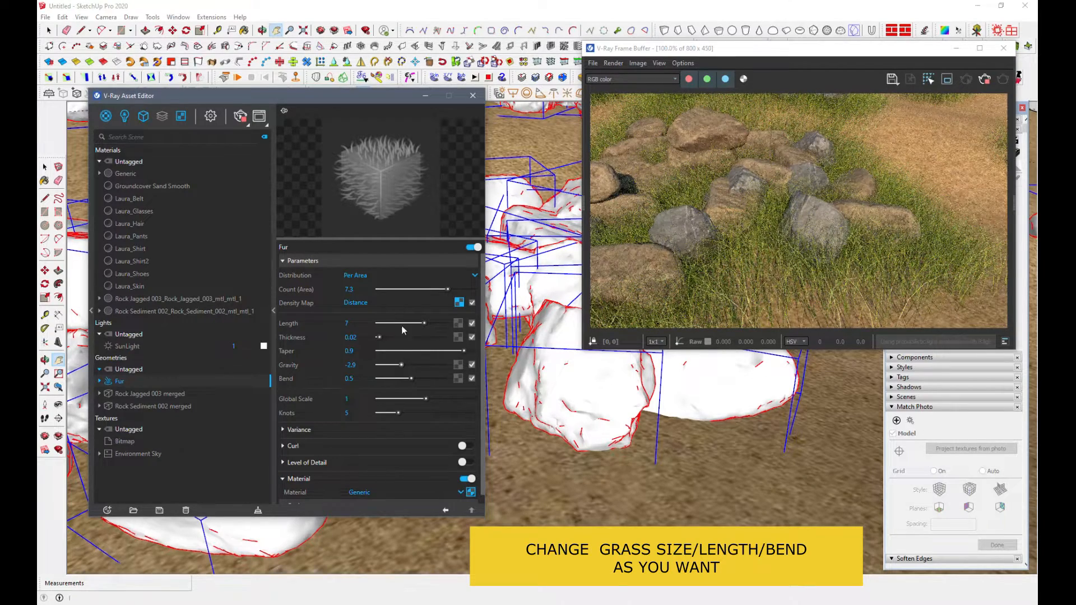
drag(425, 323, 439, 328)
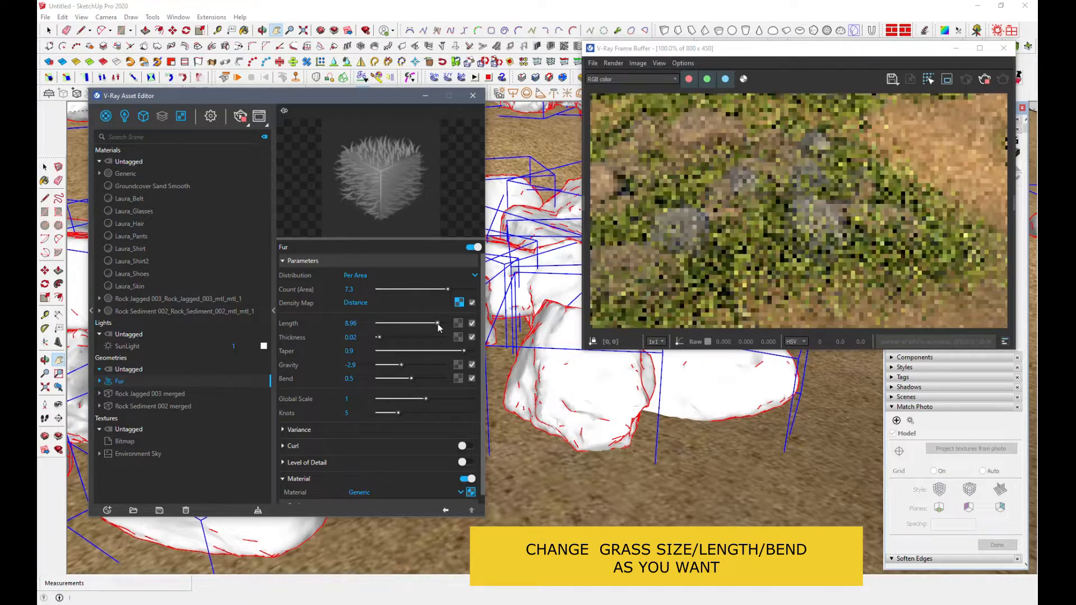
middle_drag(630, 474, 596, 476)
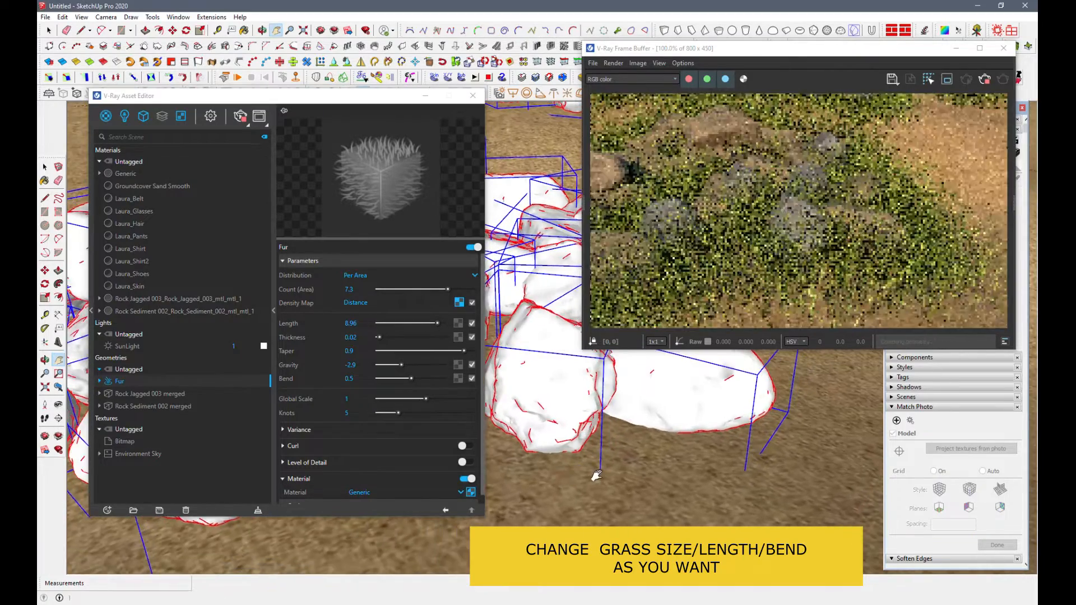
scroll(596, 475, down, 1)
scroll(595, 475, down, 1)
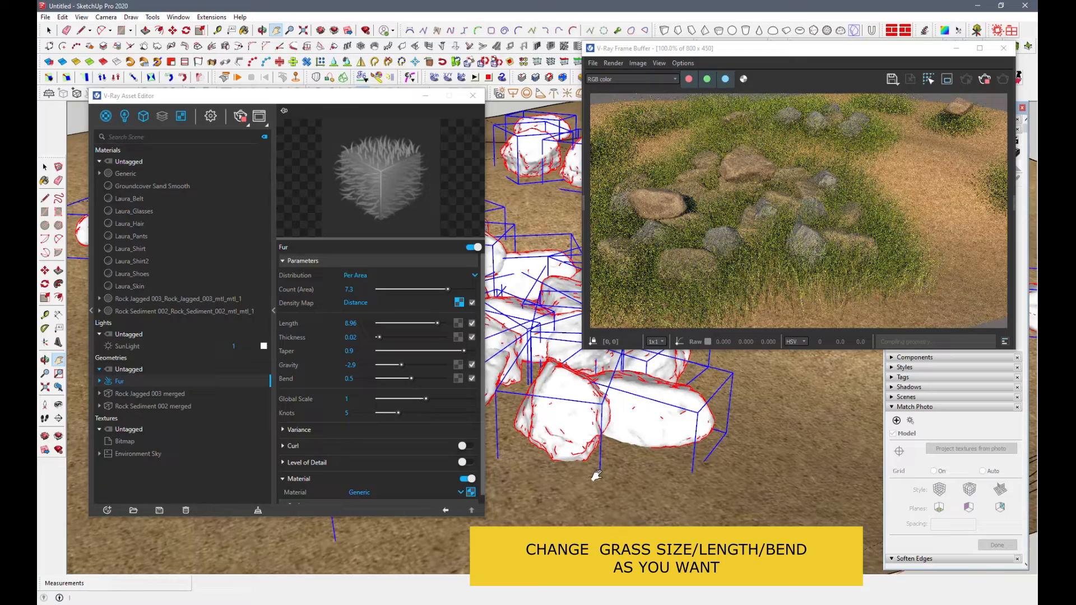
middle_drag(596, 476, 595, 456)
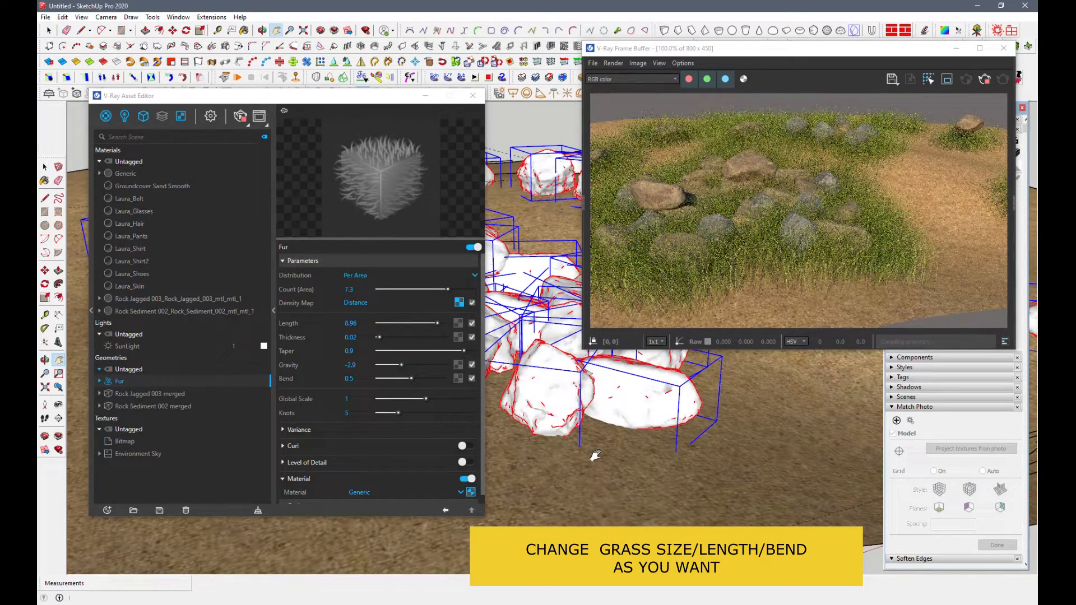
scroll(595, 456, down, 2)
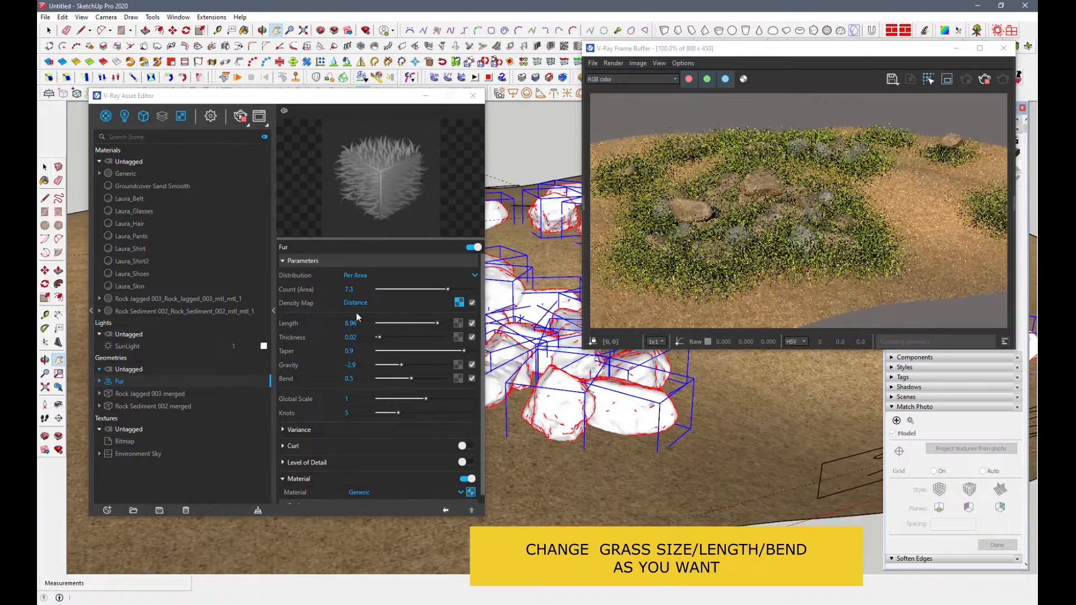
Select the ground terrain and add a second V-Ray Fur to it.
key(space)
click(650, 502)
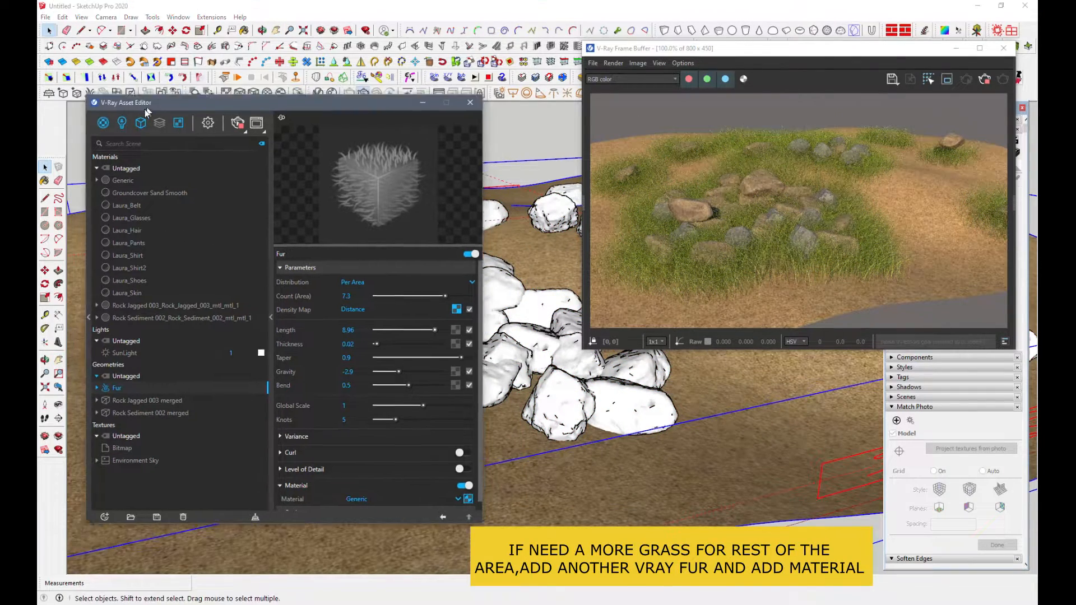
drag(145, 96, 129, 118)
click(89, 97)
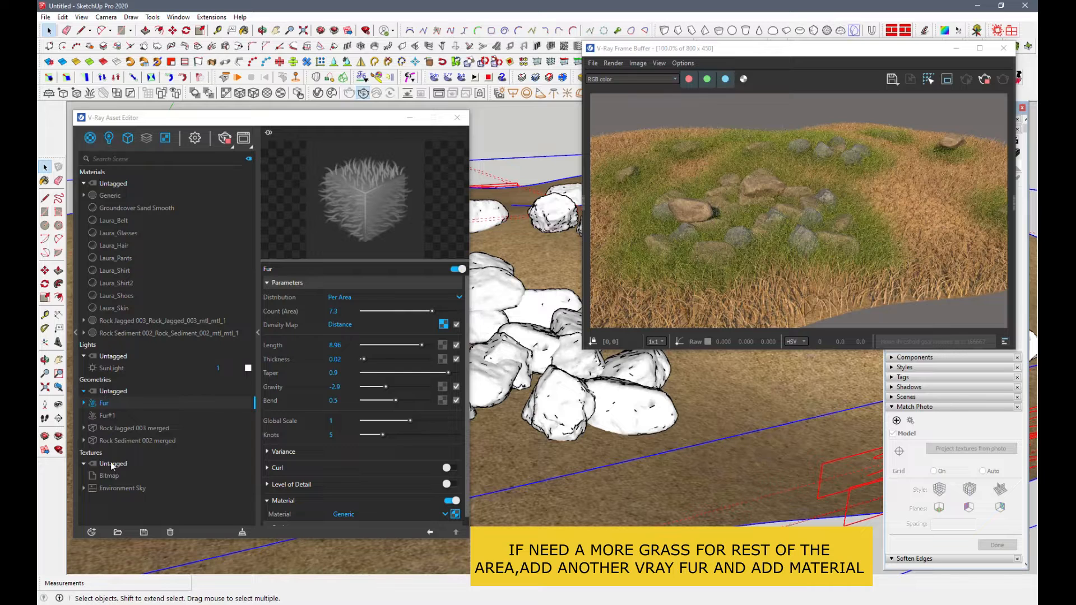
Create a new Generic V-Ray material and assign a Bitmap texture to its Diffuse color.
click(90, 533)
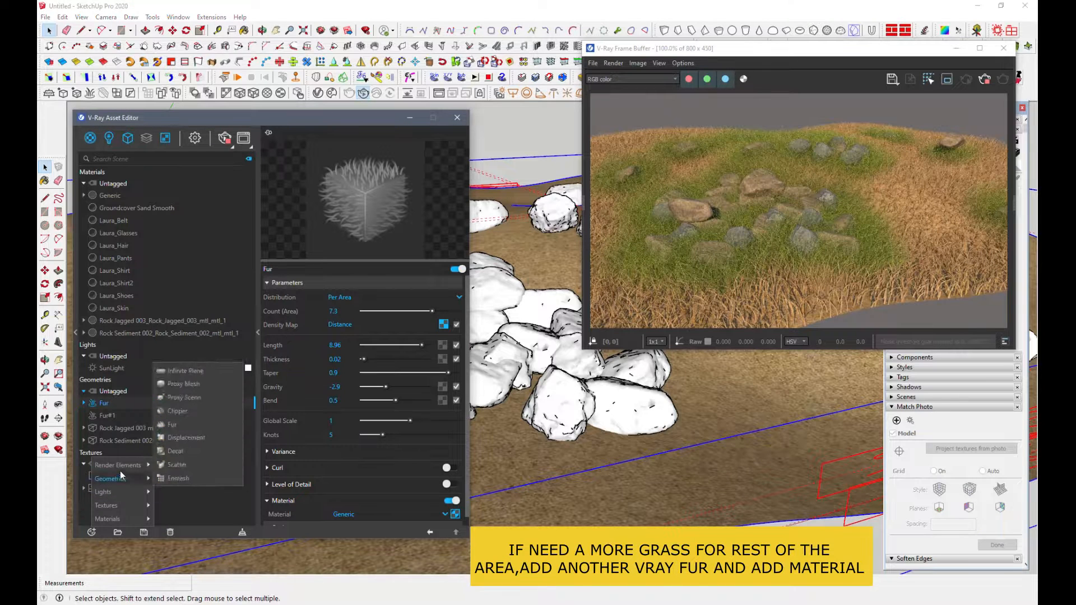
mouse_move(122, 519)
click(185, 357)
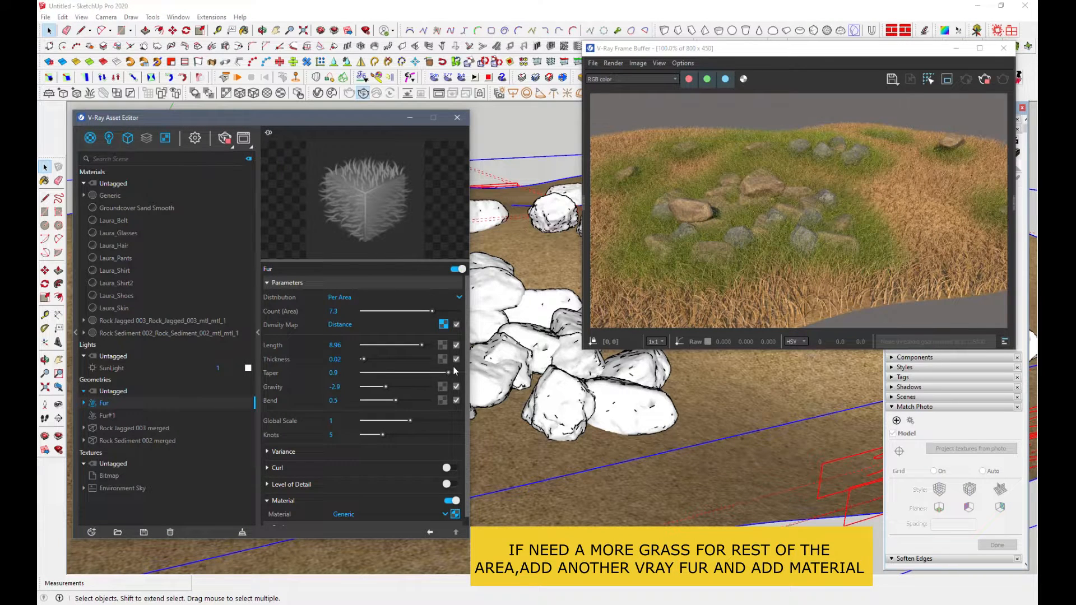
click(446, 312)
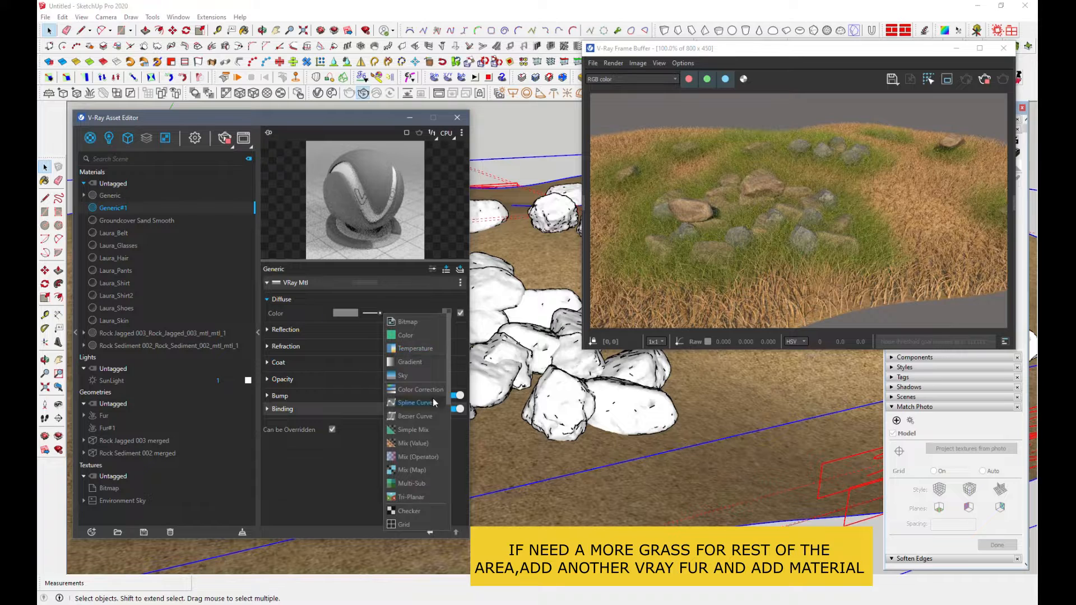
click(418, 324)
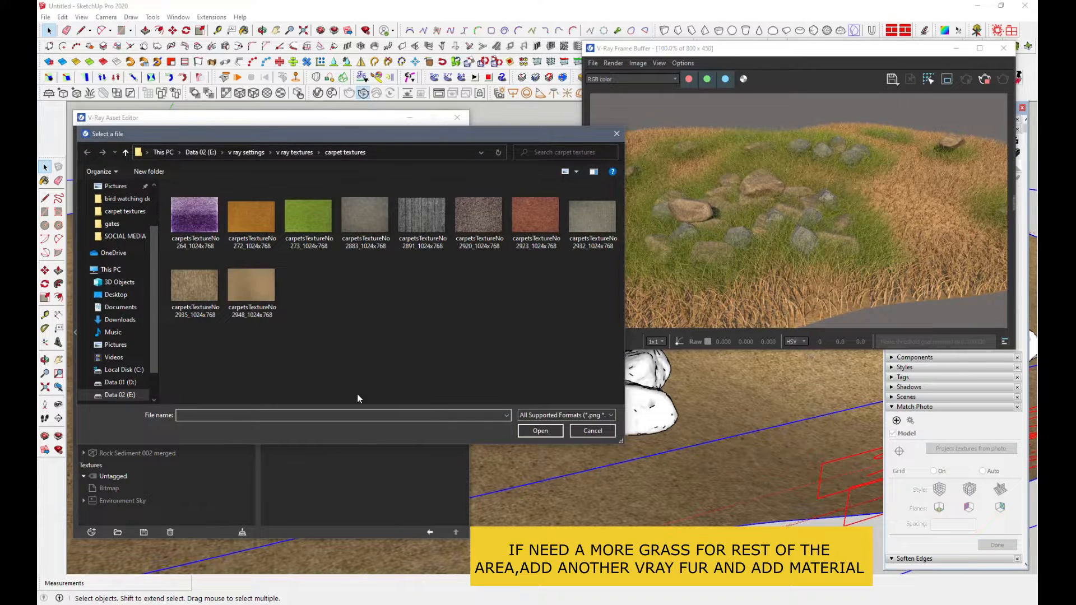
Load grass_leaves_0043_01_preview from the grass folder in E:\v ray settings\v ray textures as the diffuse bitmap and return to the material.
click(130, 384)
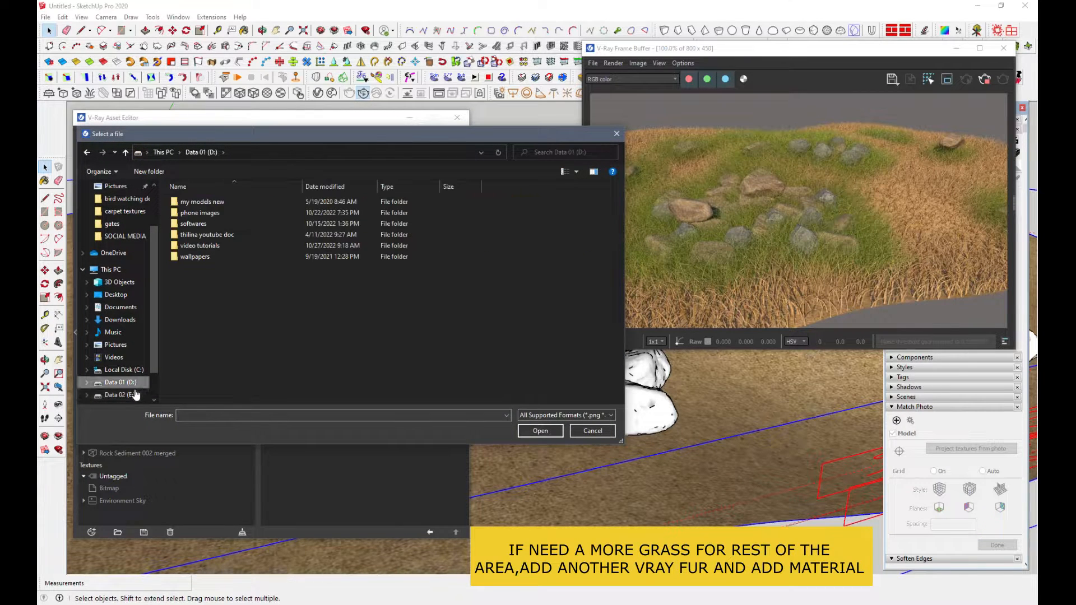
click(135, 396)
double_click(312, 301)
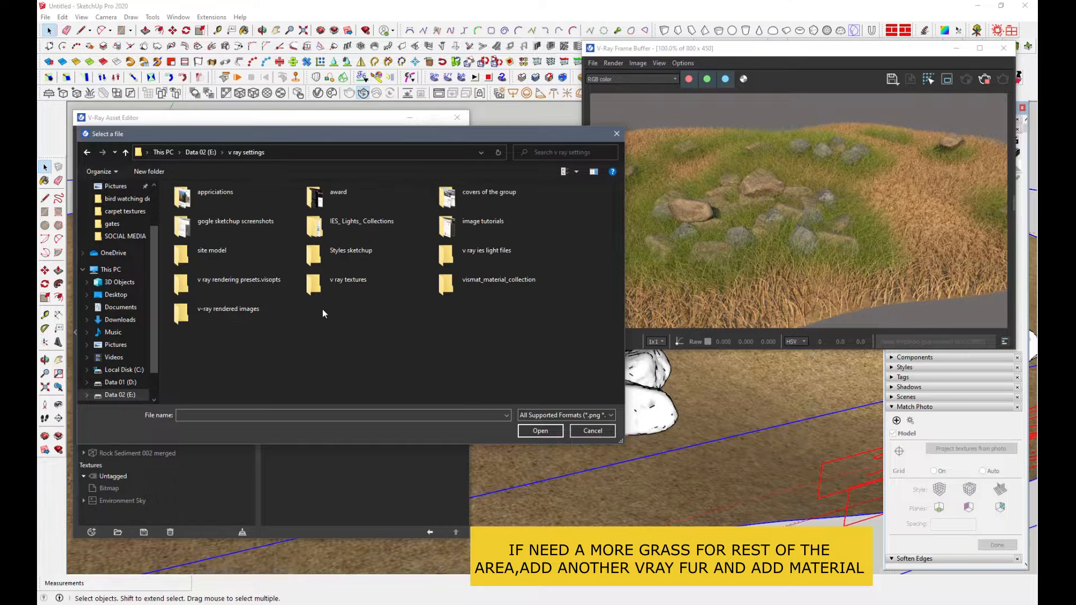
double_click(345, 282)
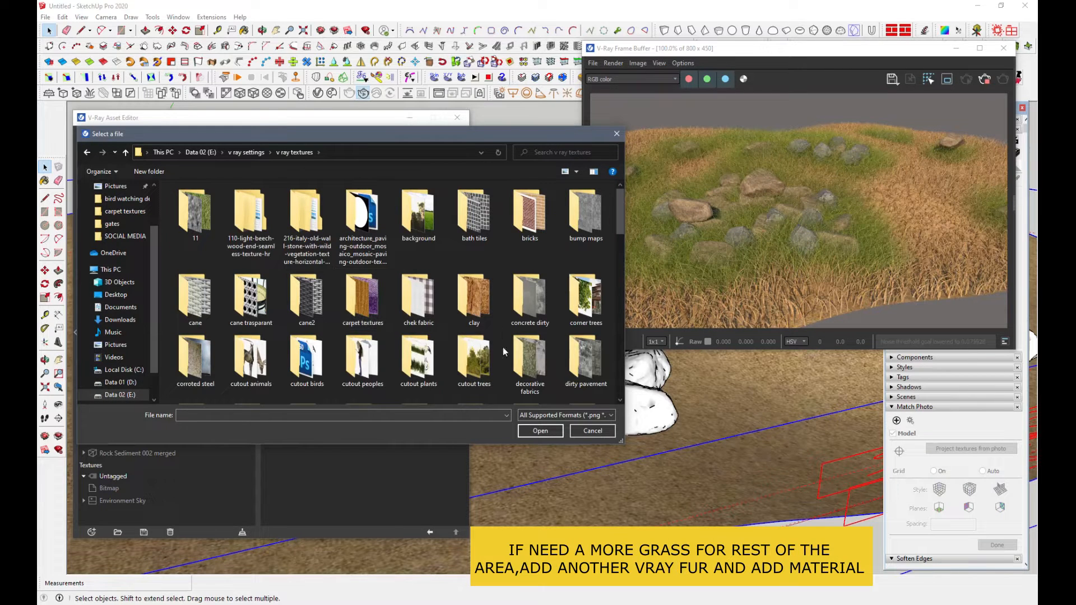
scroll(385, 365, down, 2)
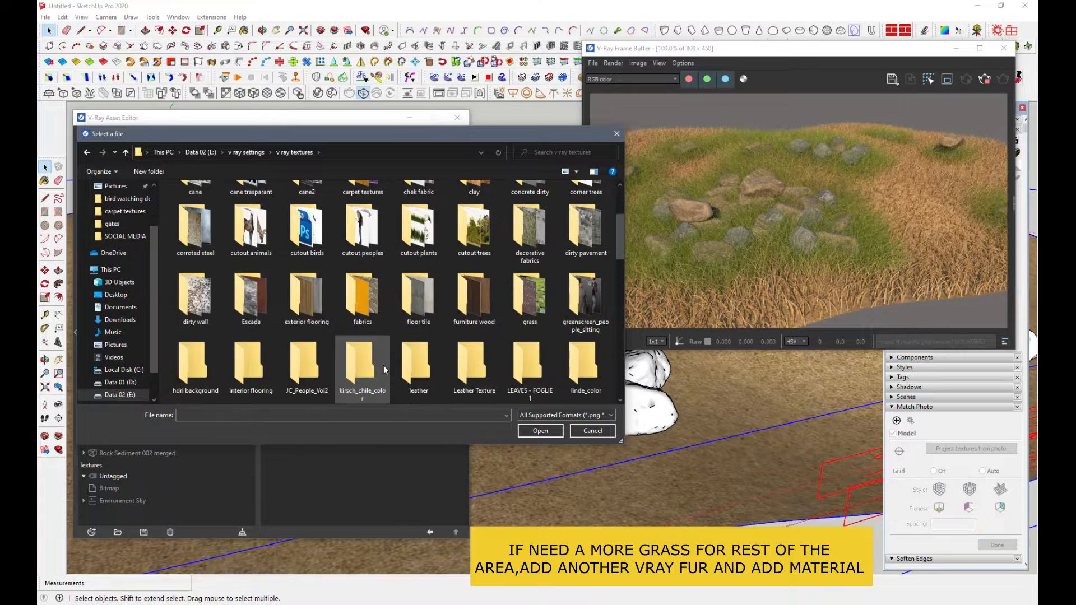
double_click(512, 313)
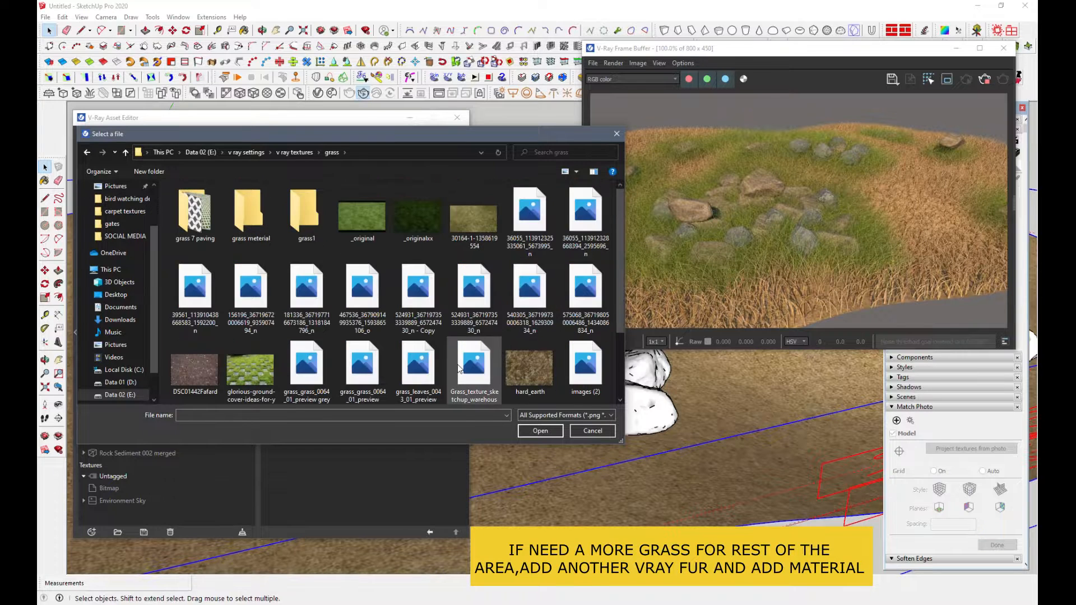
scroll(450, 353, down, 1)
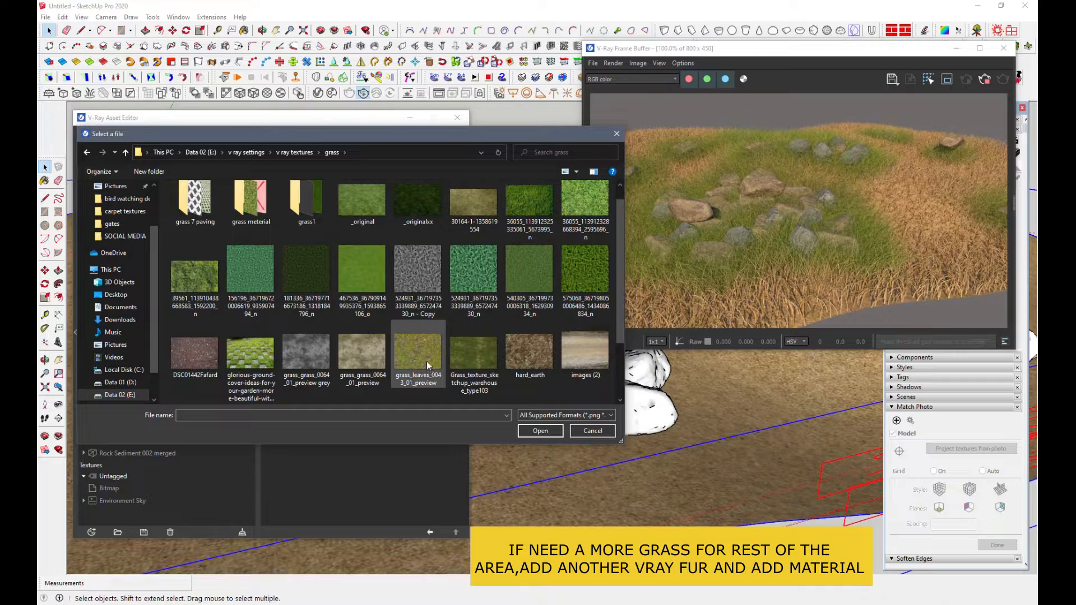
double_click(427, 364)
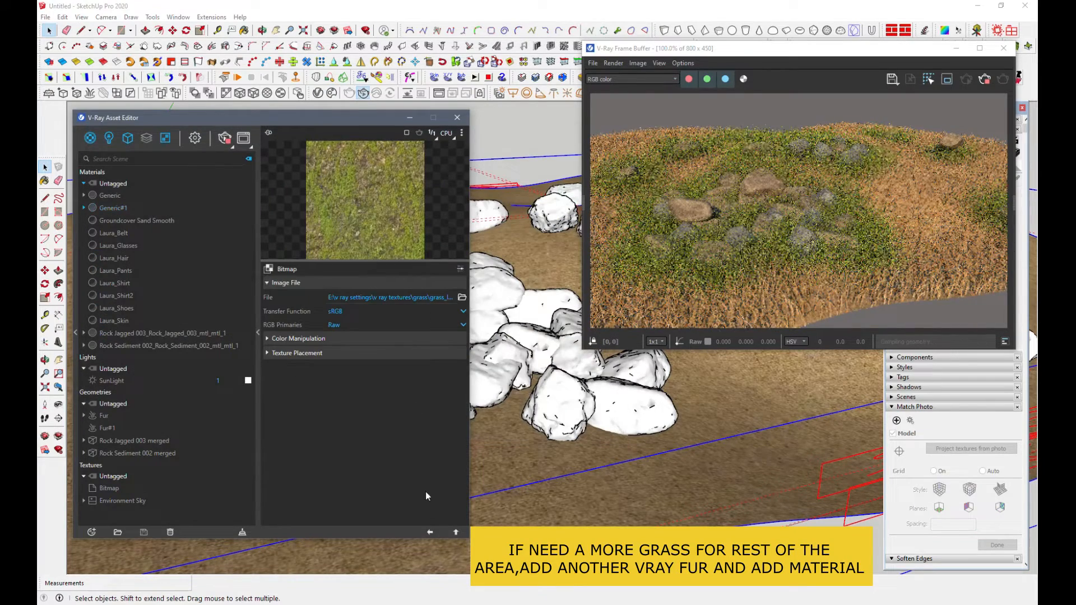
click(430, 533)
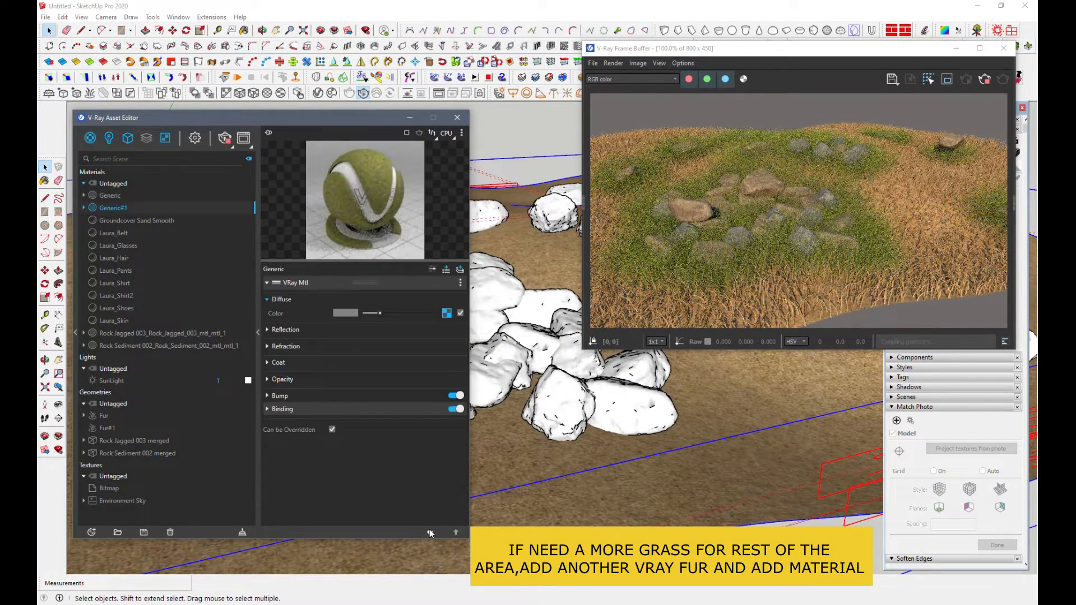
Enable the Material option on Fur#1 and assign the Generic#1 material to it.
click(108, 428)
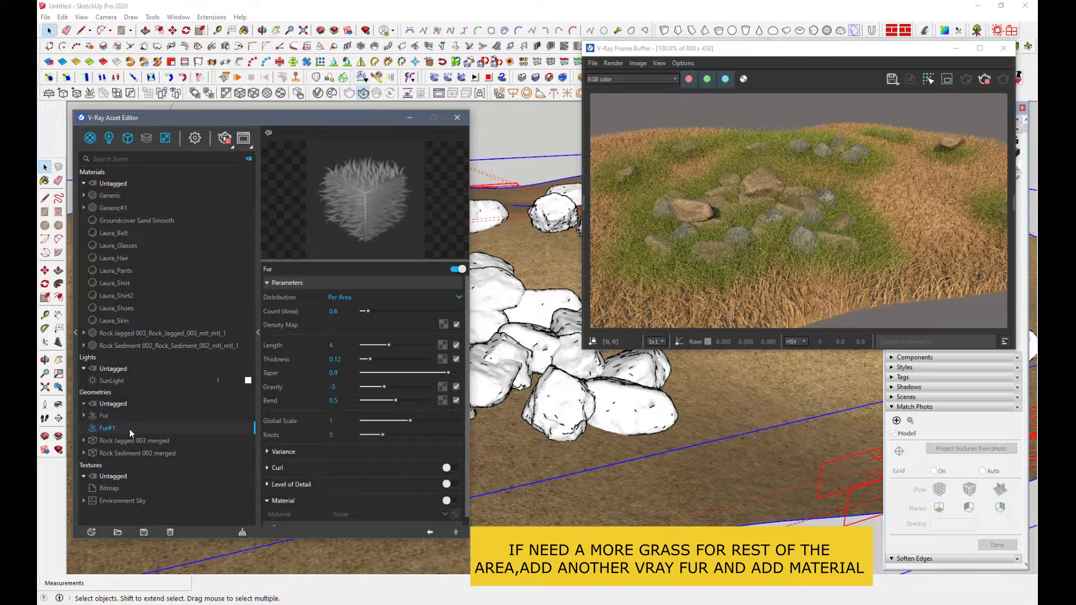
click(448, 501)
drag(121, 208, 458, 508)
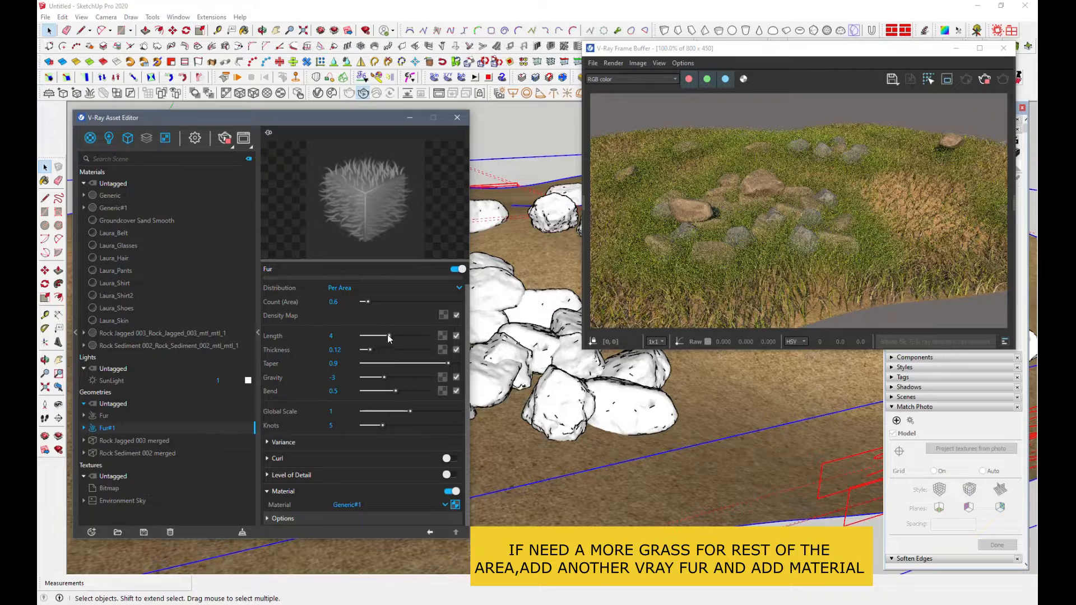
Set Fur#1's Count (Area) to 10, Length to 1.42 and Thickness to 0.04.
drag(366, 303, 464, 312)
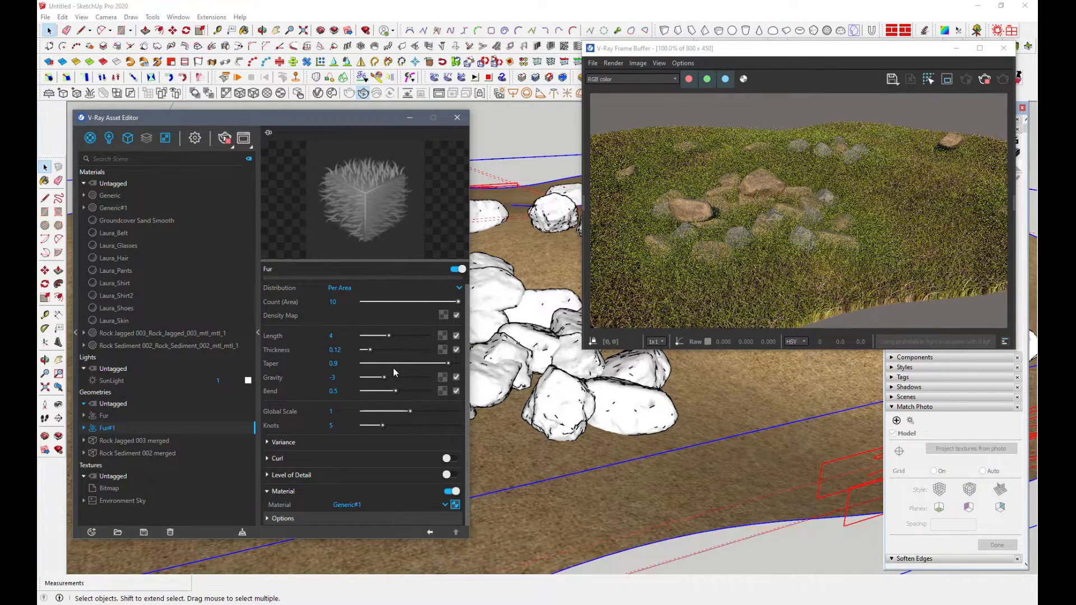
drag(389, 336, 373, 337)
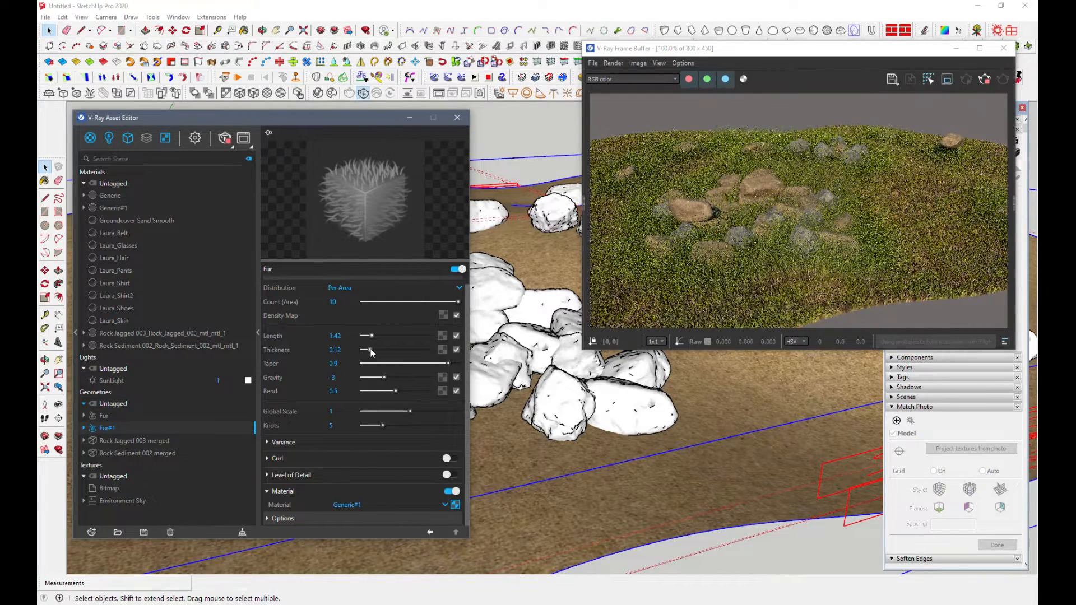
scroll(651, 481, up, 5)
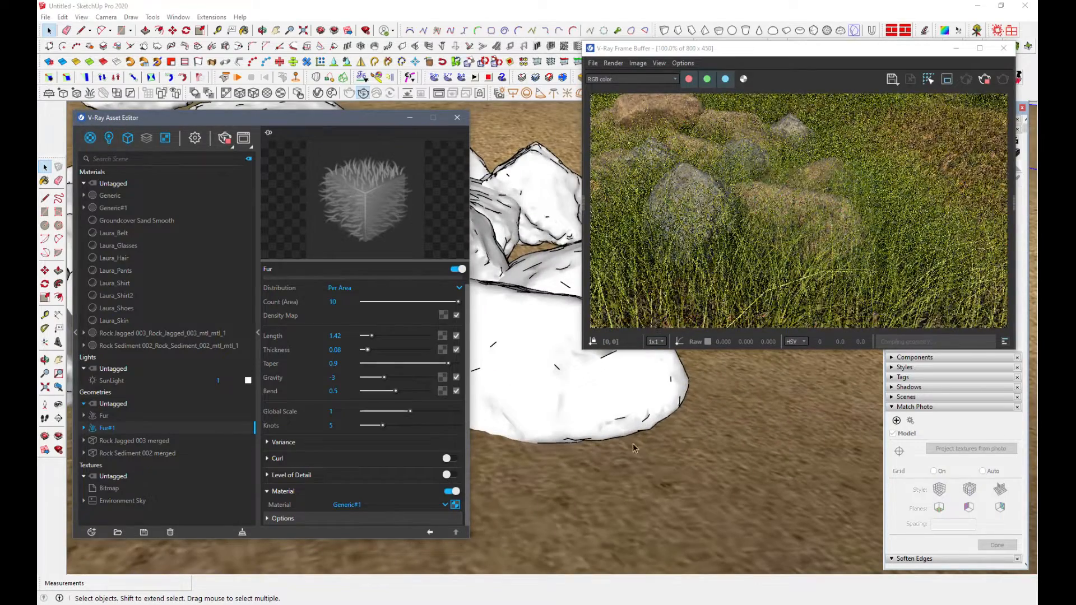
scroll(634, 447, down, 5)
middle_drag(634, 447, 708, 439)
scroll(643, 468, up, 3)
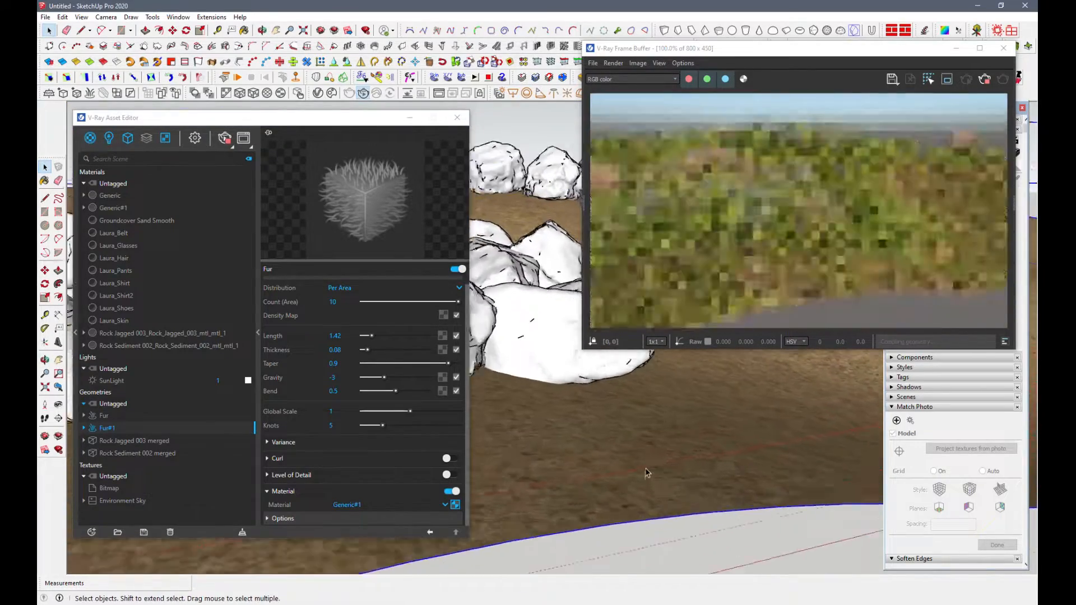
middle_drag(644, 456, 645, 470)
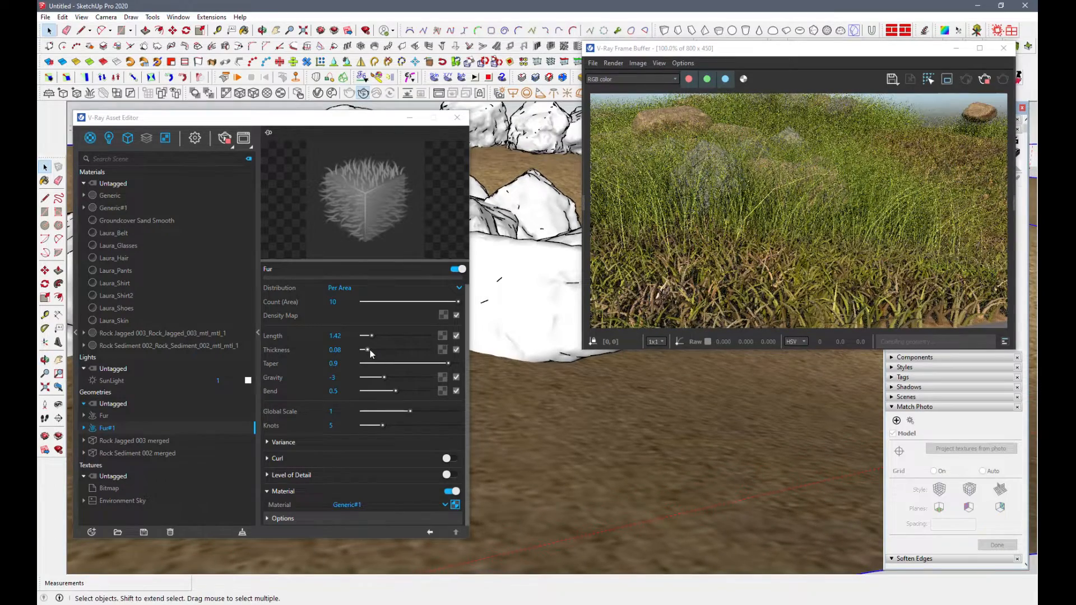
drag(367, 352, 365, 352)
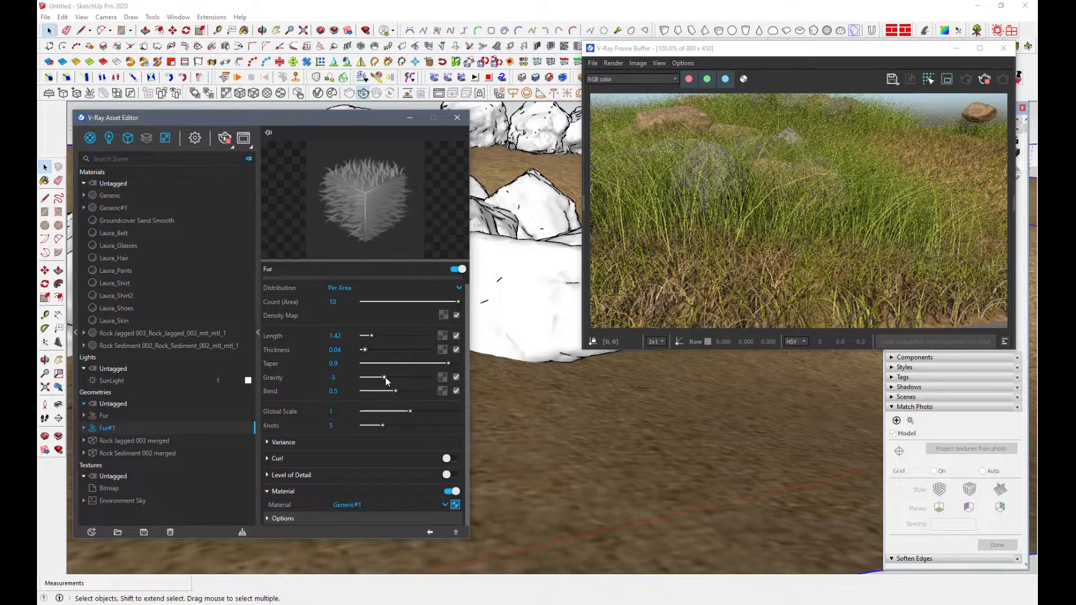
middle_drag(678, 440, 661, 447)
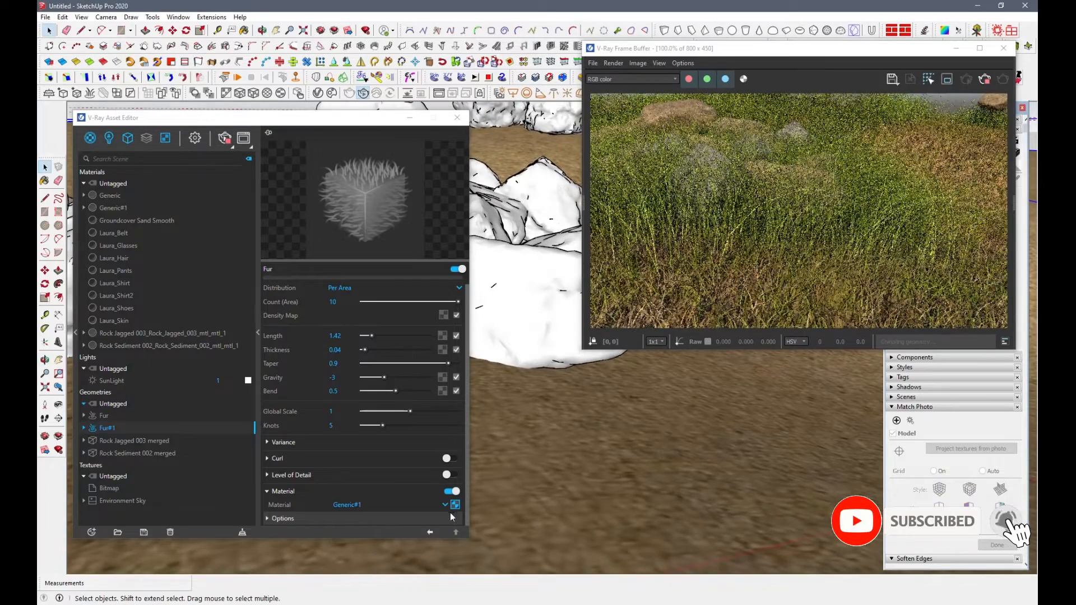
click(455, 505)
click(447, 313)
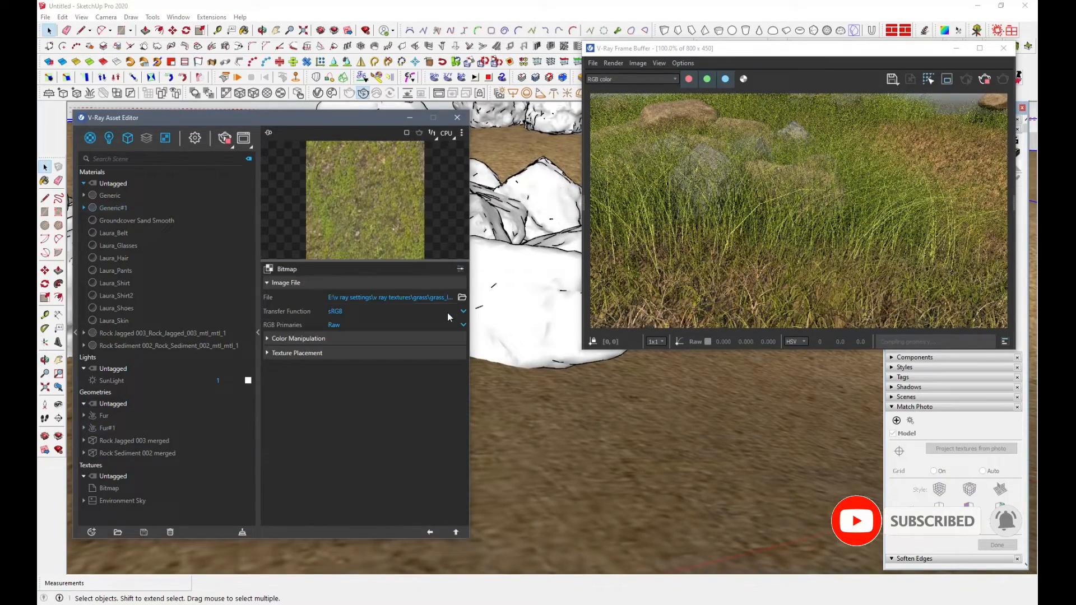
click(462, 297)
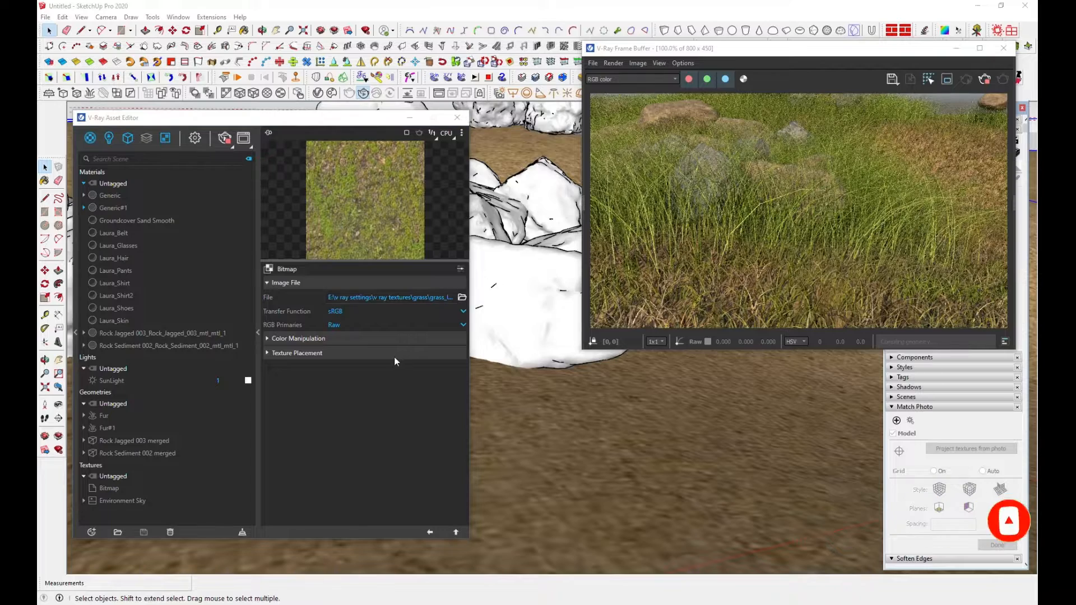
scroll(402, 341, down, 1)
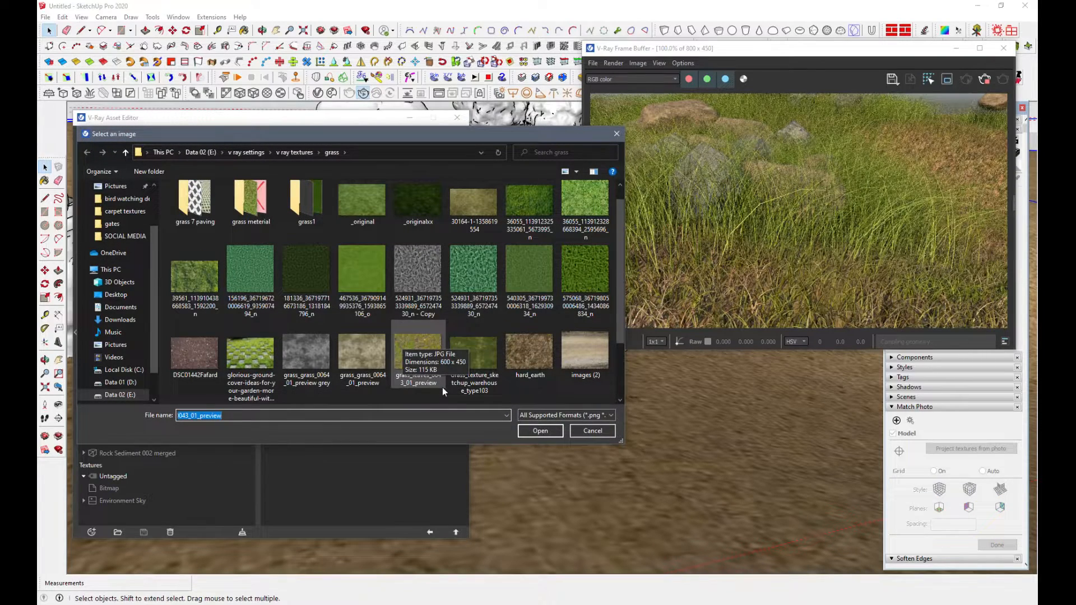
double_click(362, 278)
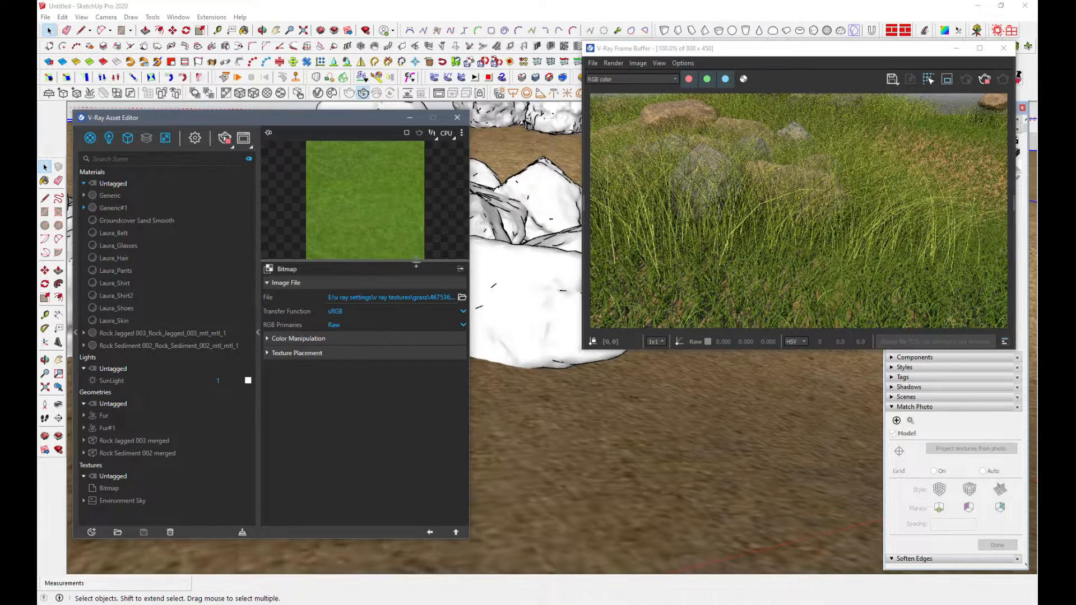
click(430, 533)
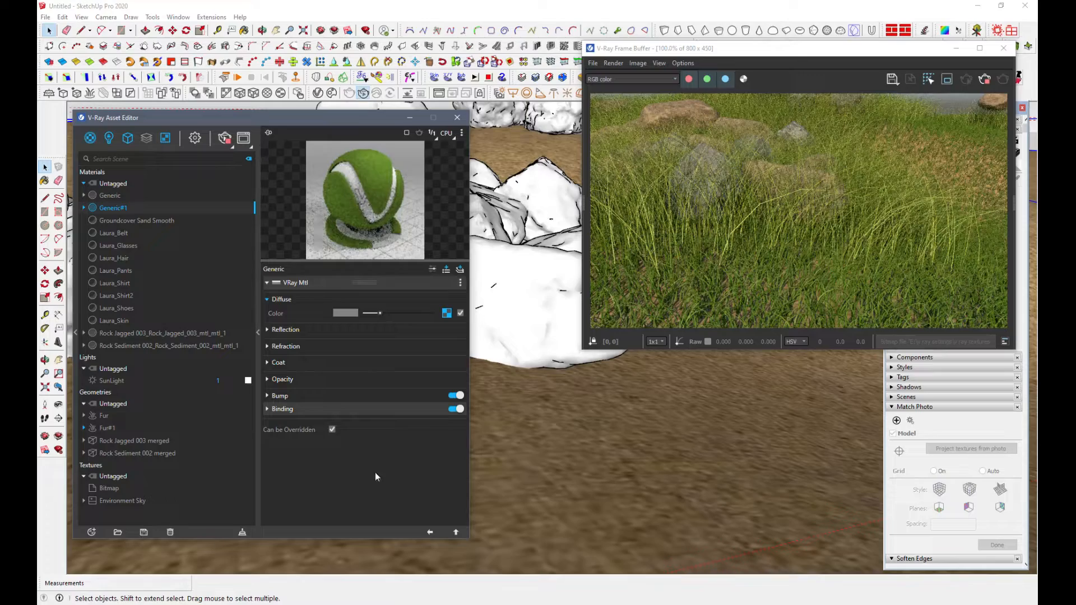
click(430, 532)
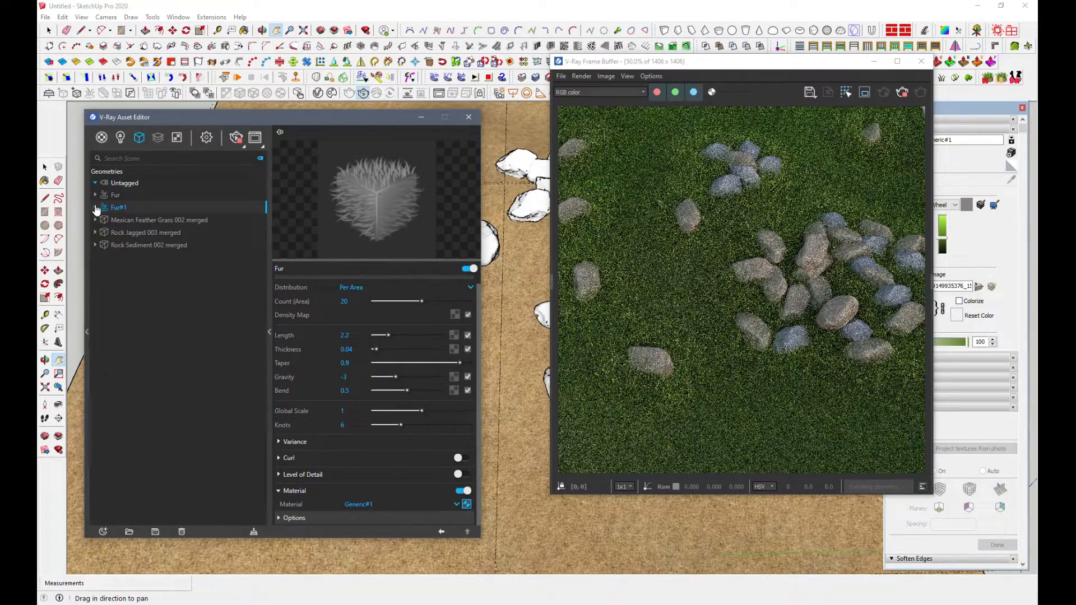
Expand Fur#1 in the geometry list and disable it so that only the first fur renders.
click(96, 207)
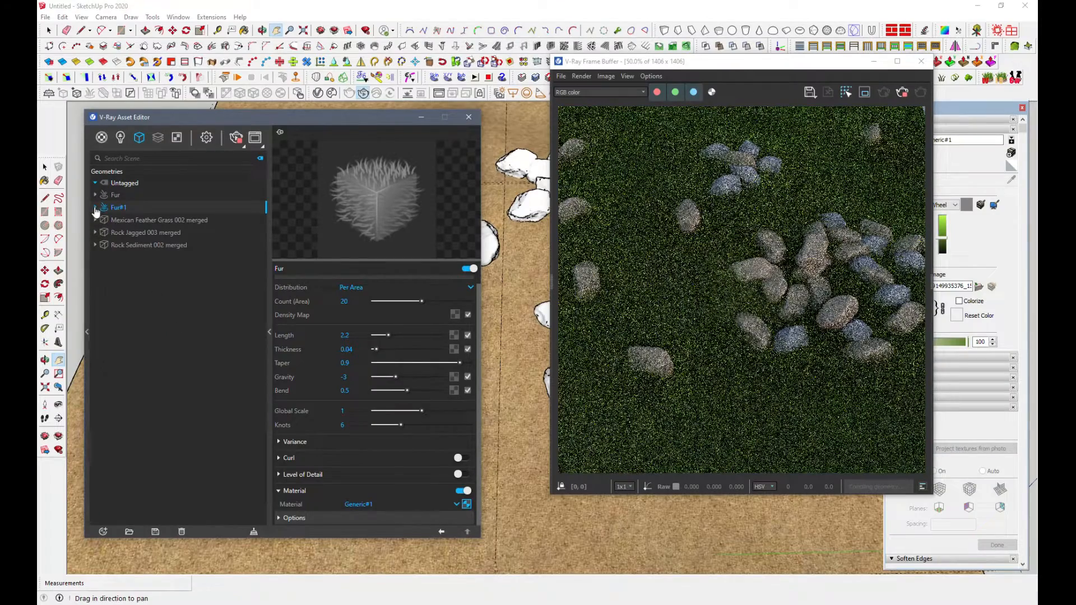
click(105, 208)
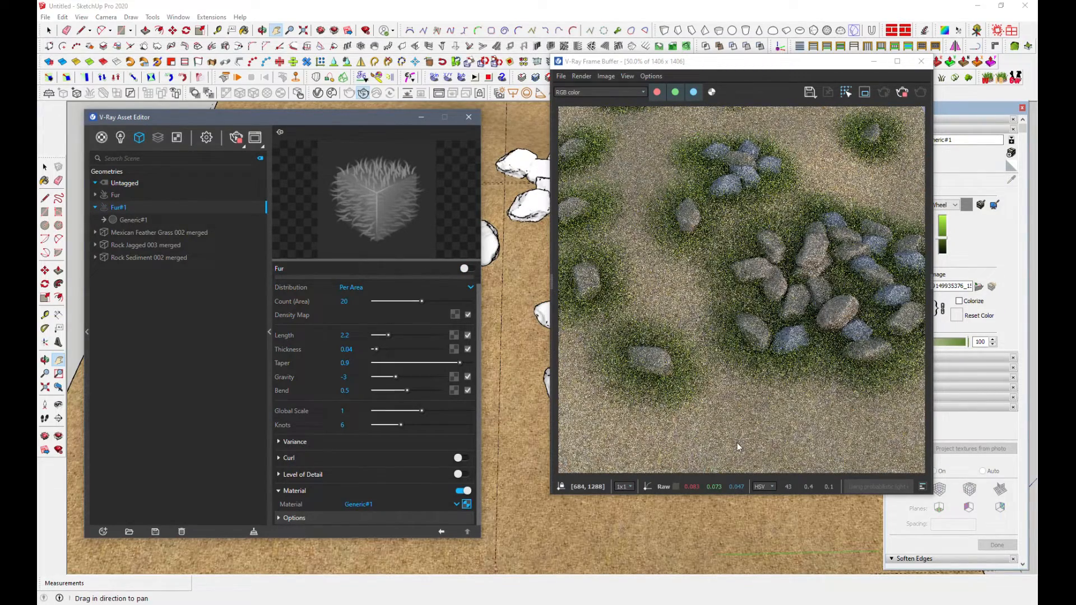
click(107, 209)
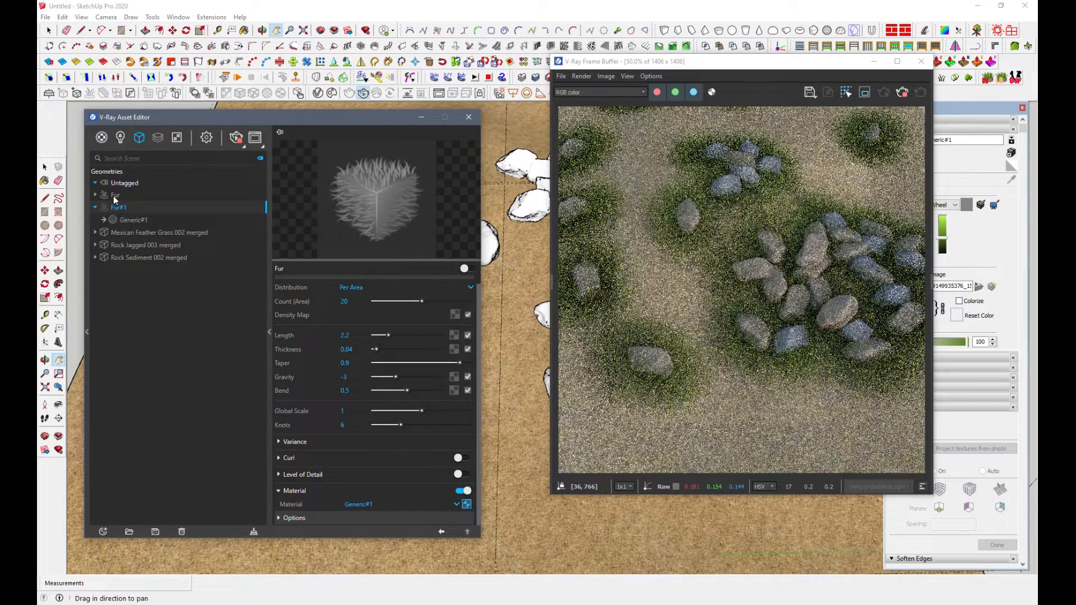
Open the Distance texture used by the first Fur and set its Distance to 21.45.
click(113, 196)
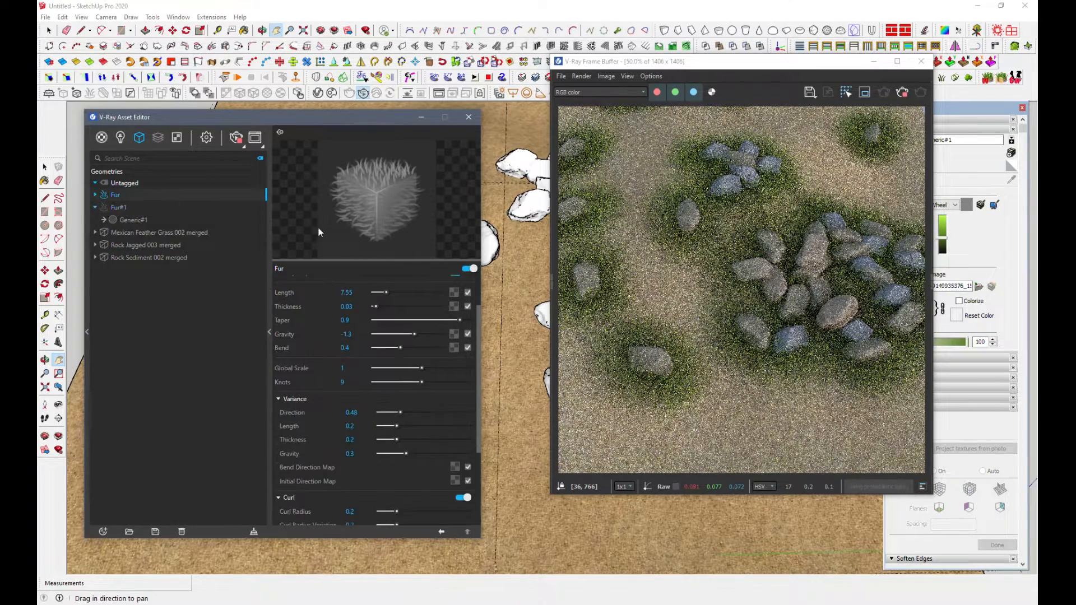
click(455, 324)
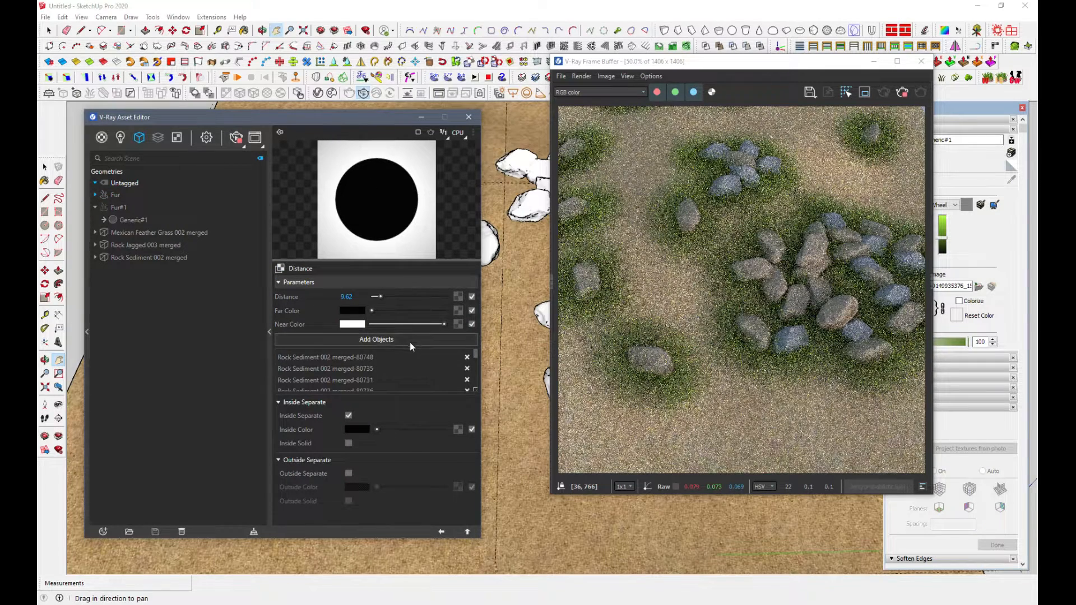
drag(693, 69, 702, 100)
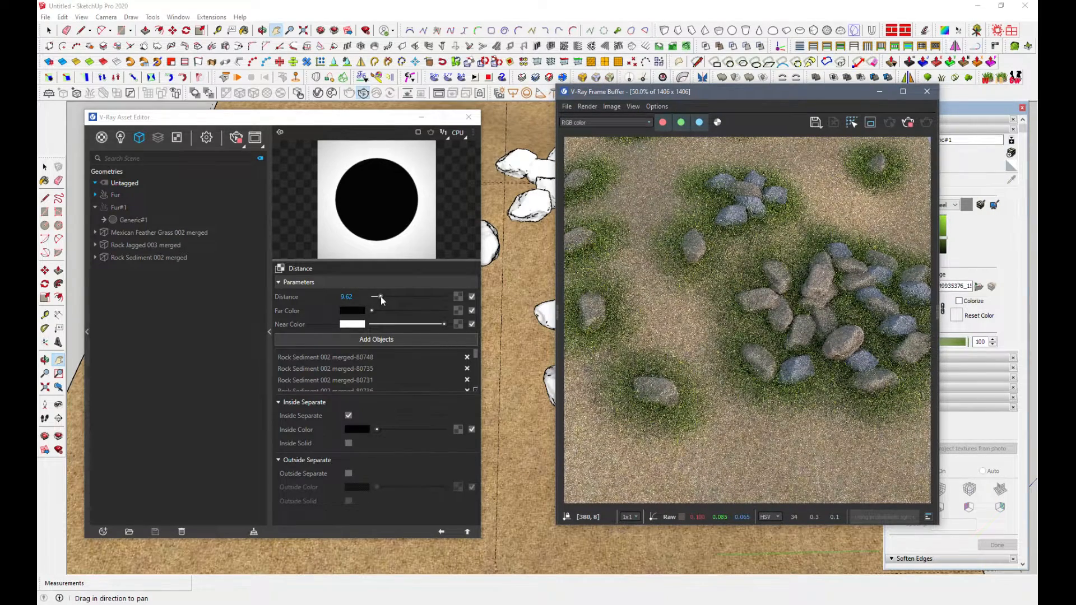
drag(381, 297, 389, 297)
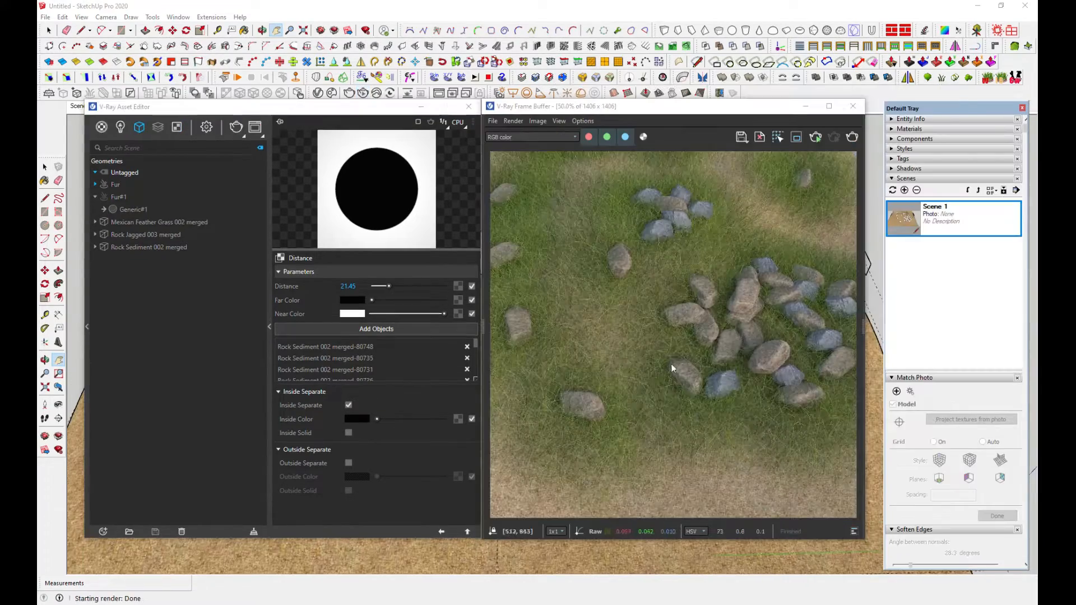
Inspect the rendered grass between the rocks up close and restart the interactive render.
scroll(705, 351, up, 2)
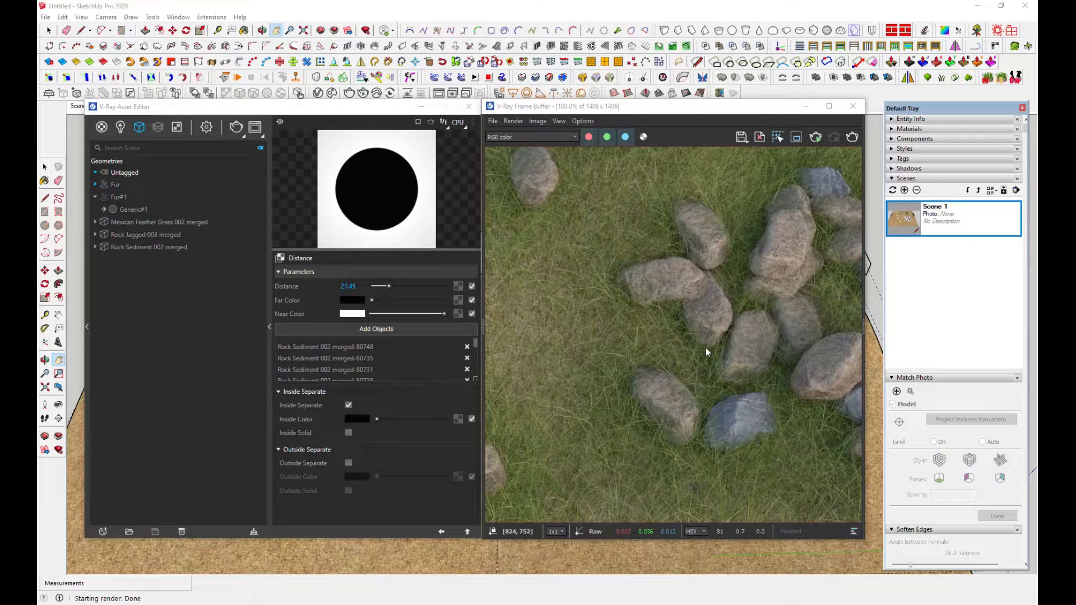
scroll(705, 348, up, 2)
scroll(705, 348, down, 4)
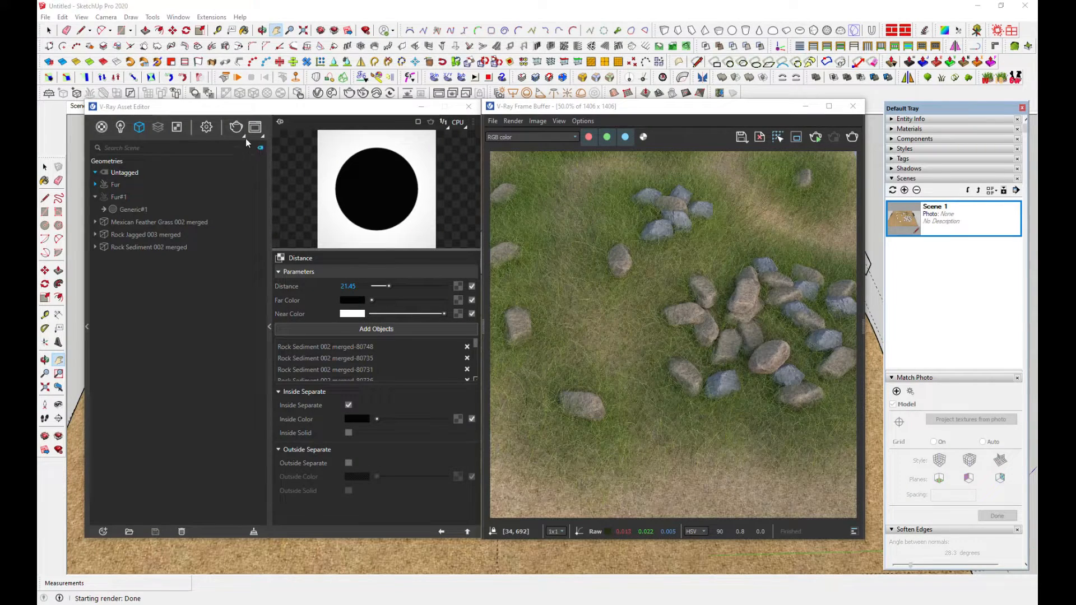
click(242, 135)
click(238, 155)
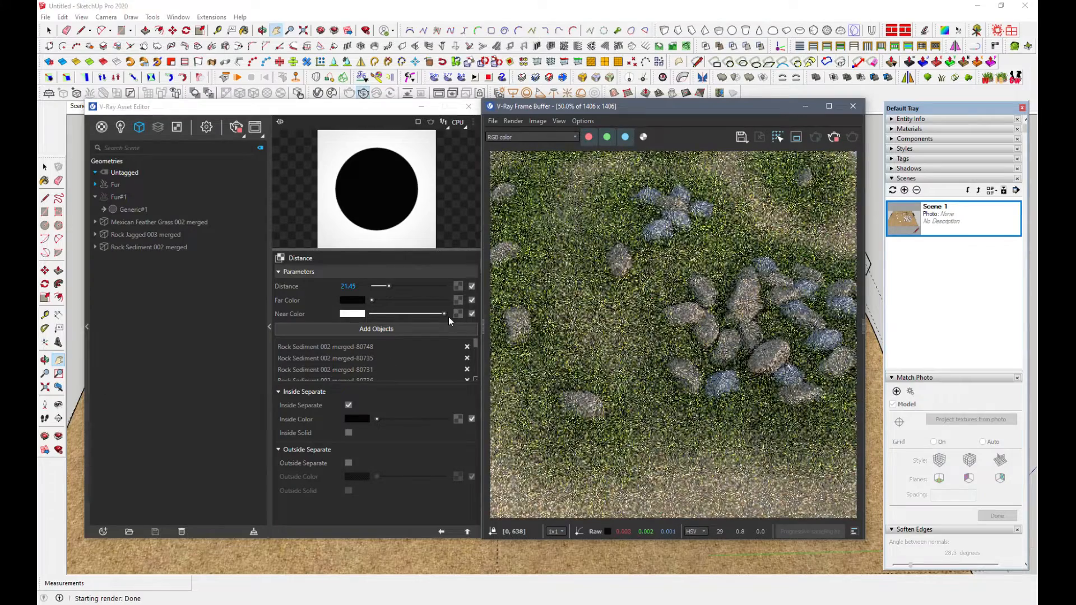
Invert the Distance texture's colors by making Far Color white and Near Color black.
mouse_move(373, 301)
mouse_down()
mouse_move(423, 301)
mouse_move(420, 315)
mouse_move(378, 314)
mouse_up()
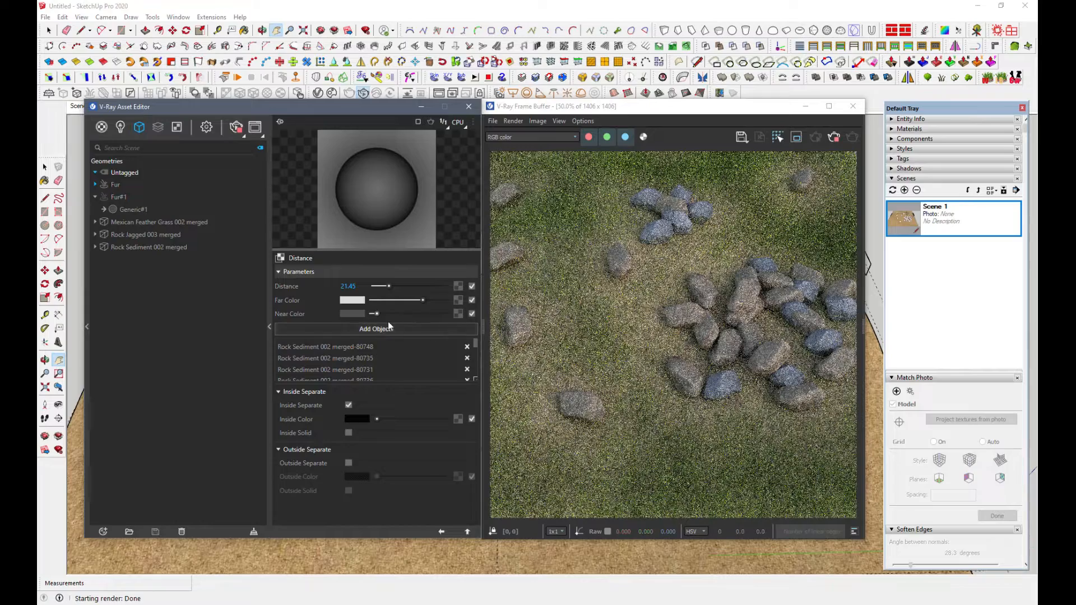
drag(438, 298, 453, 300)
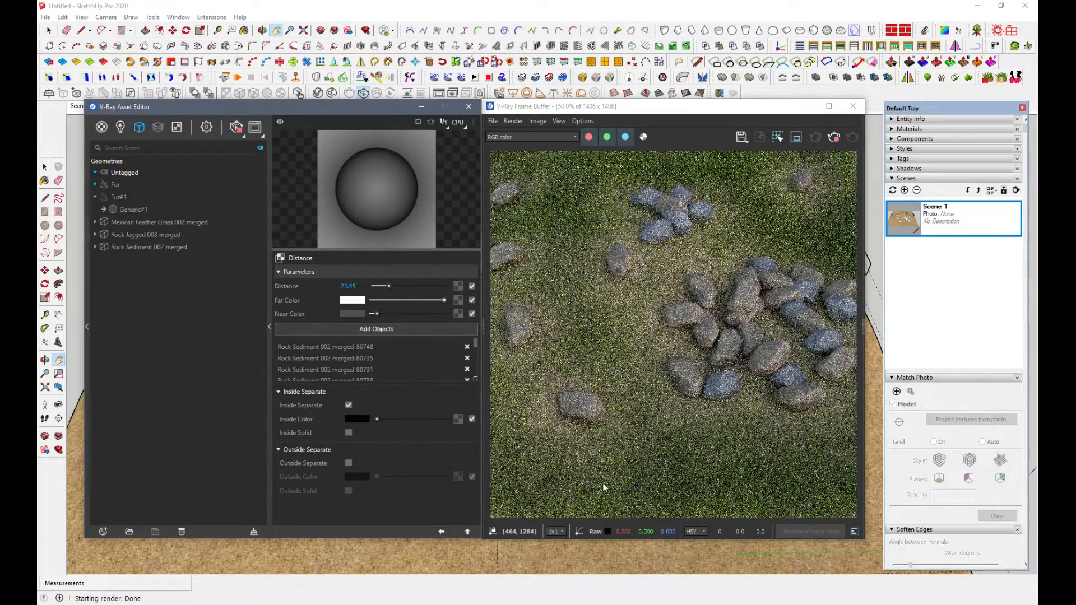
drag(376, 314, 371, 314)
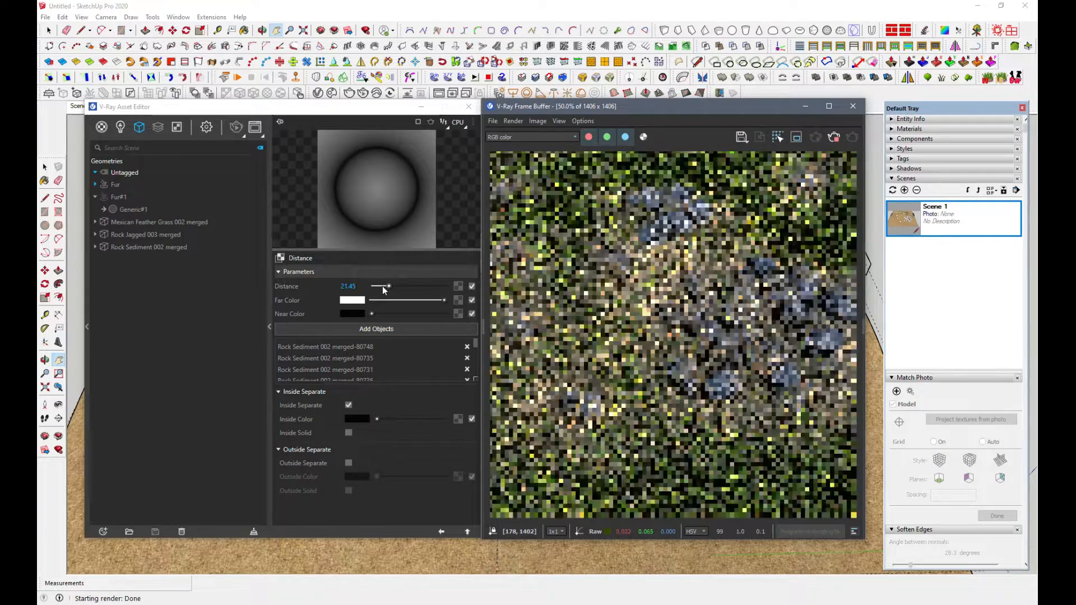
Set the Distance texture's Distance to 4.45, with a medium-grey Far Color and a light-grey Near Color.
drag(389, 286, 380, 286)
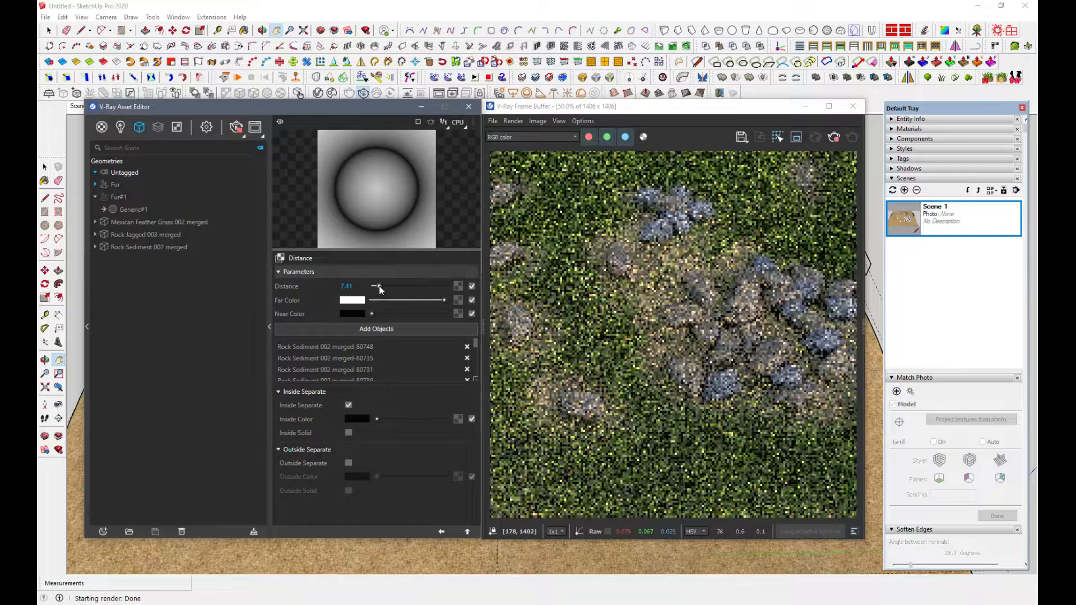
drag(379, 286, 378, 286)
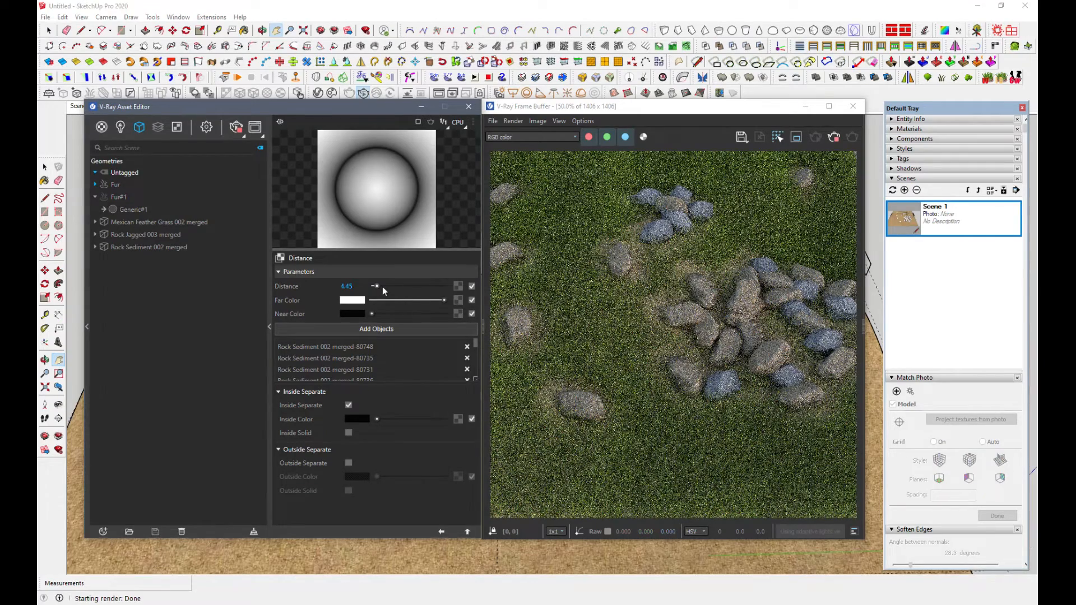
drag(444, 303, 418, 303)
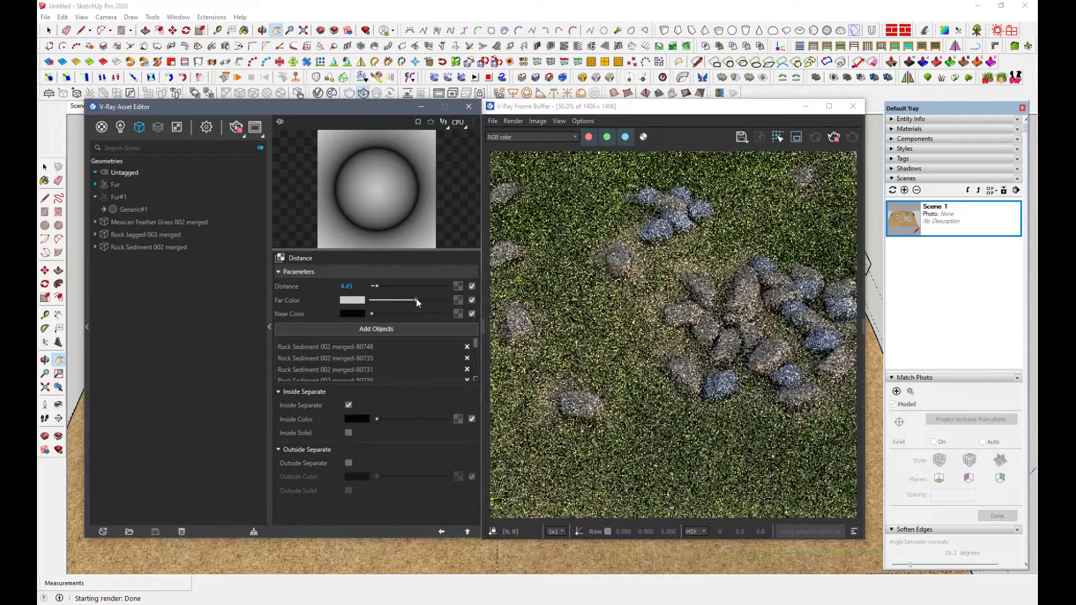
drag(418, 303, 395, 303)
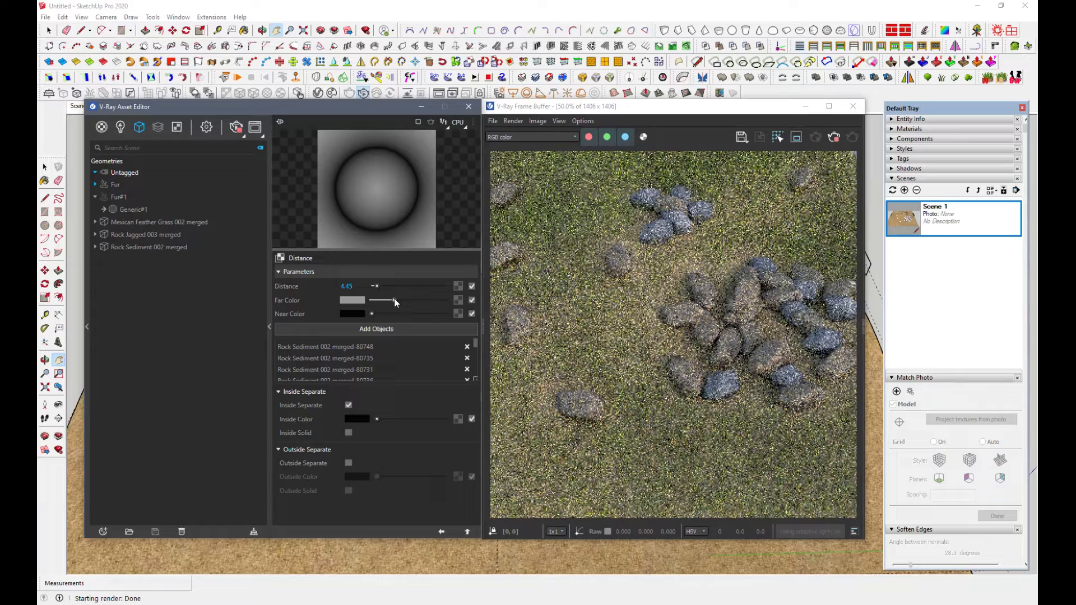
drag(372, 314, 414, 314)
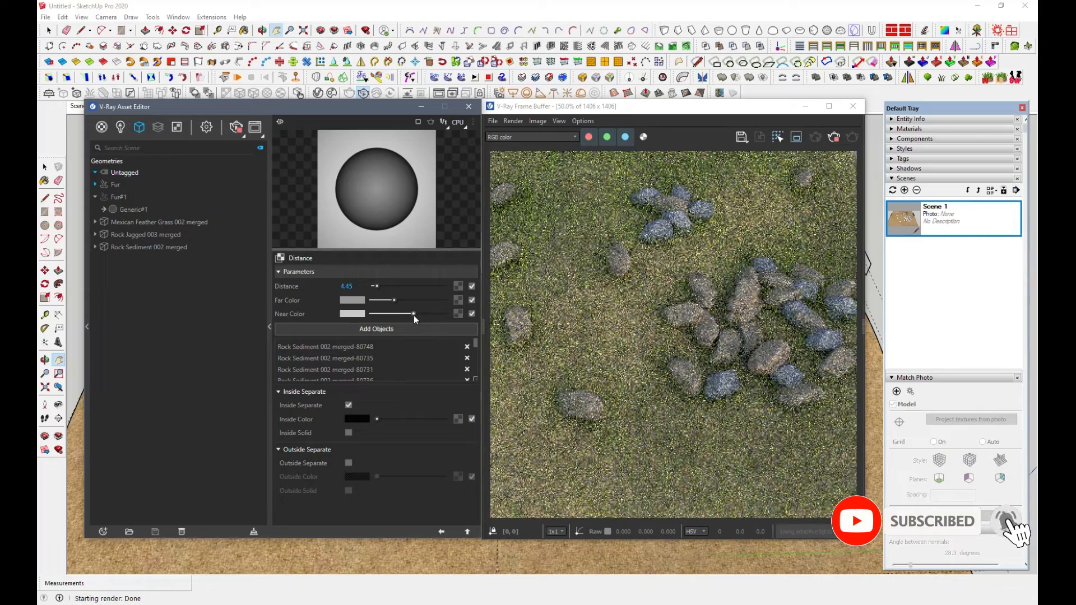
drag(413, 315, 409, 315)
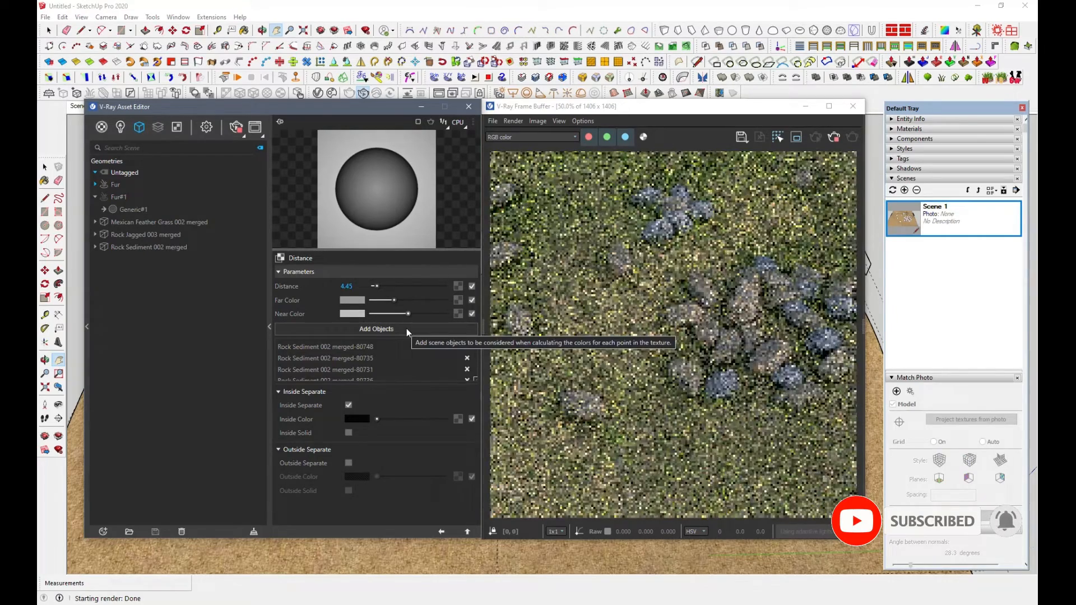